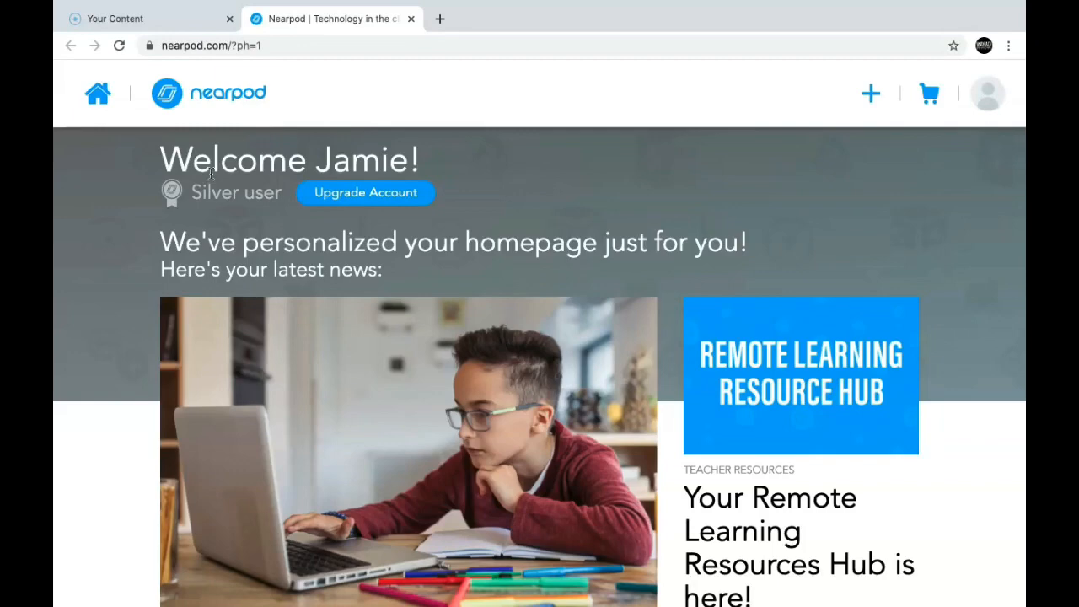
- Create a new lesson in Nearpod from the My Library page
click(663, 268)
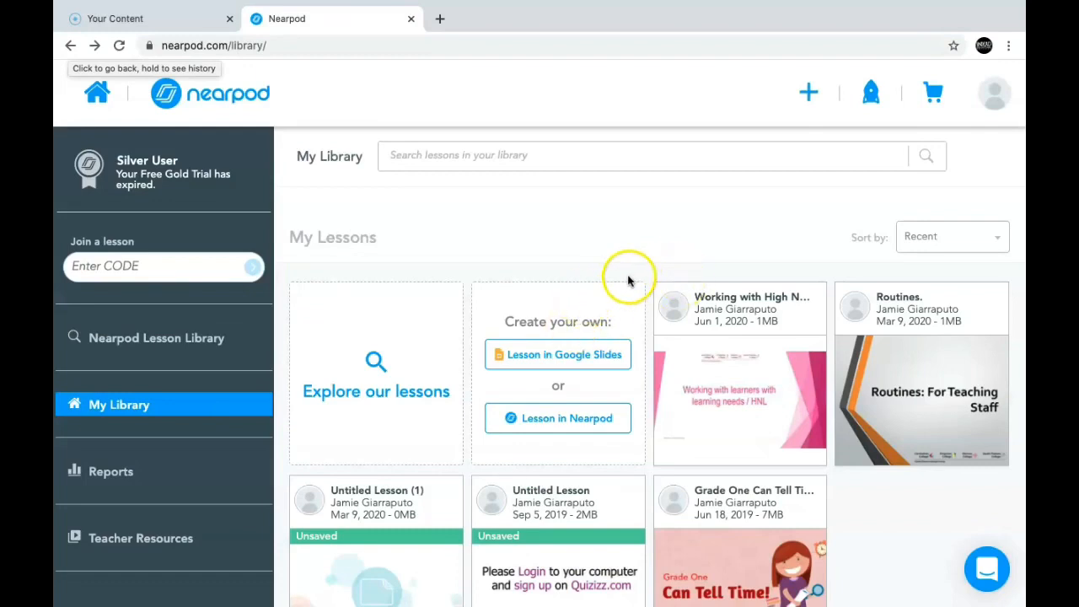
scroll(629, 281, down, 1)
scroll(628, 280, up, 1)
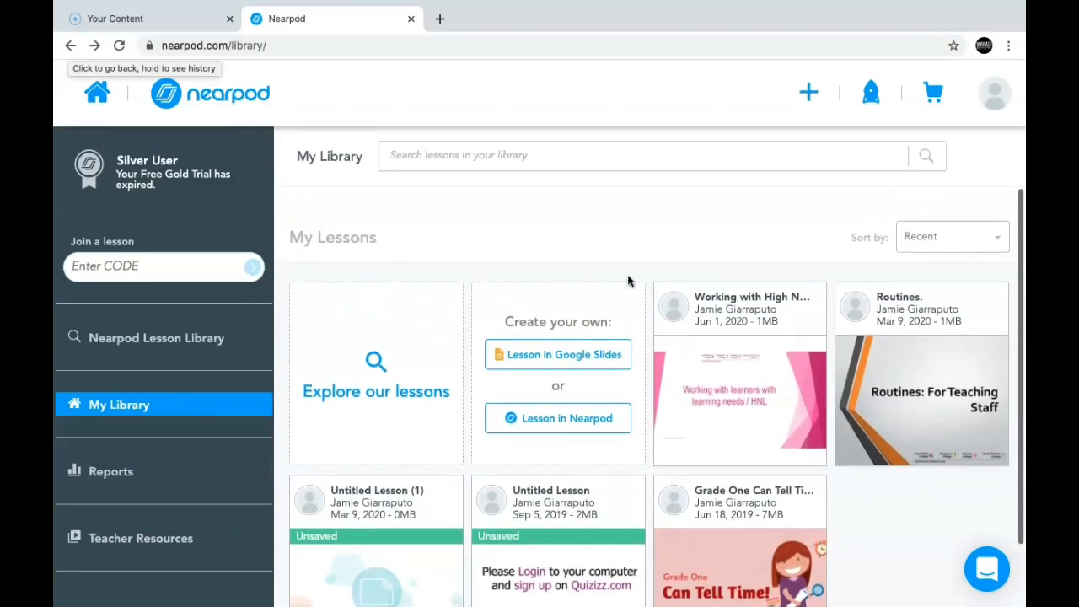
scroll(628, 281, down, 1)
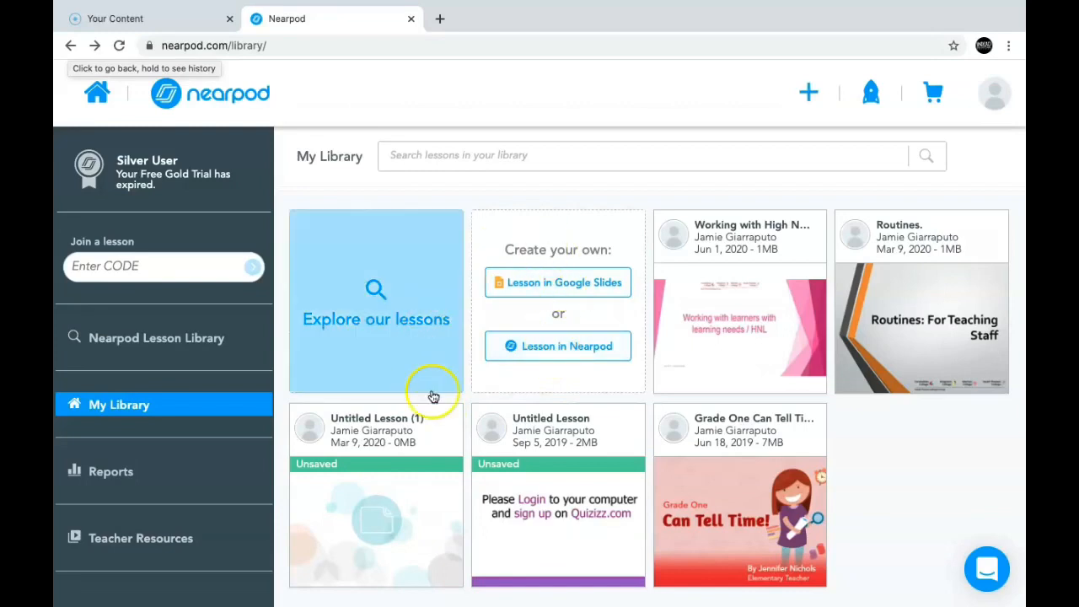
click(552, 353)
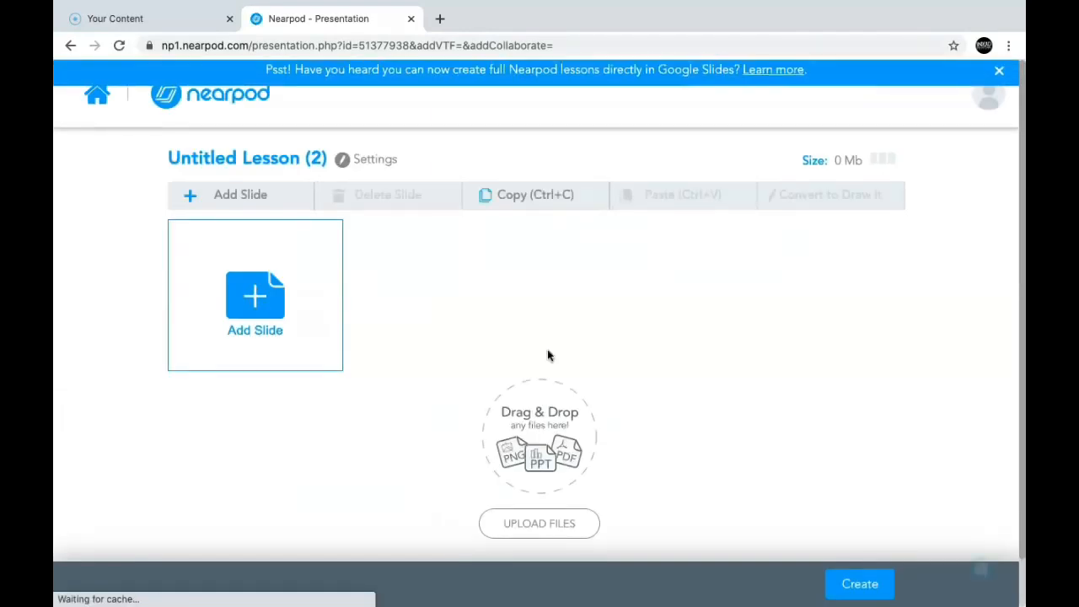
- Browse the computer's Desktop folder for a file to upload into the new lesson, and cancel the file selection
click(541, 527)
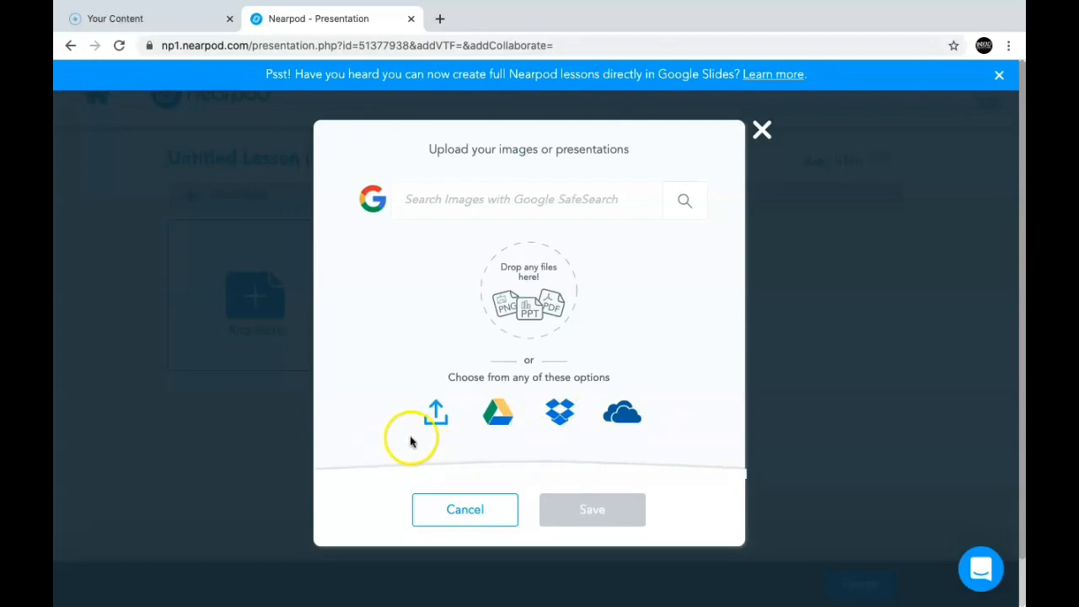
click(437, 424)
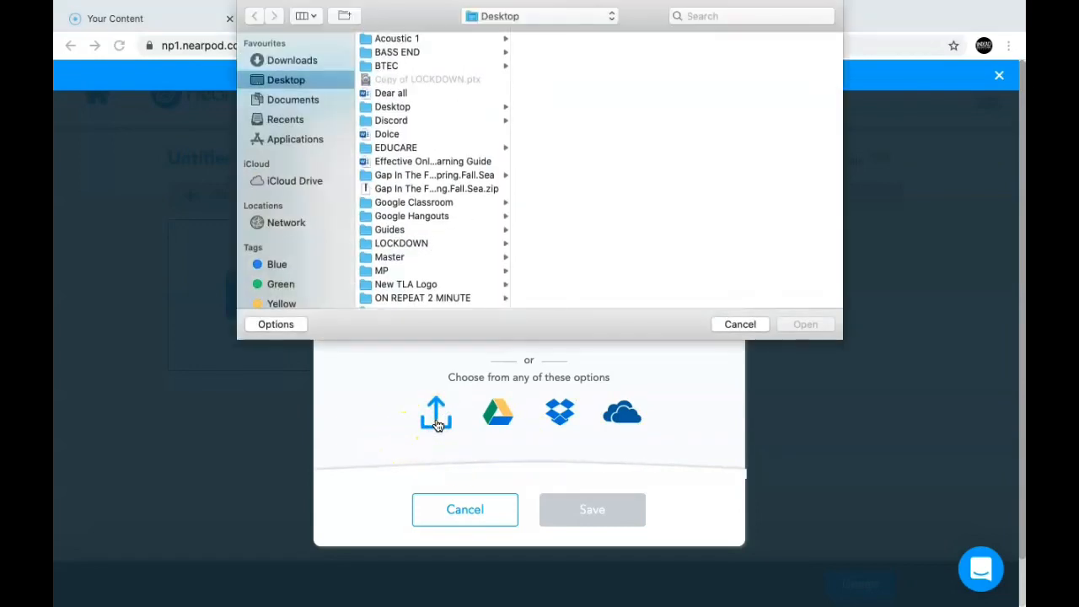
scroll(440, 221, down, 5)
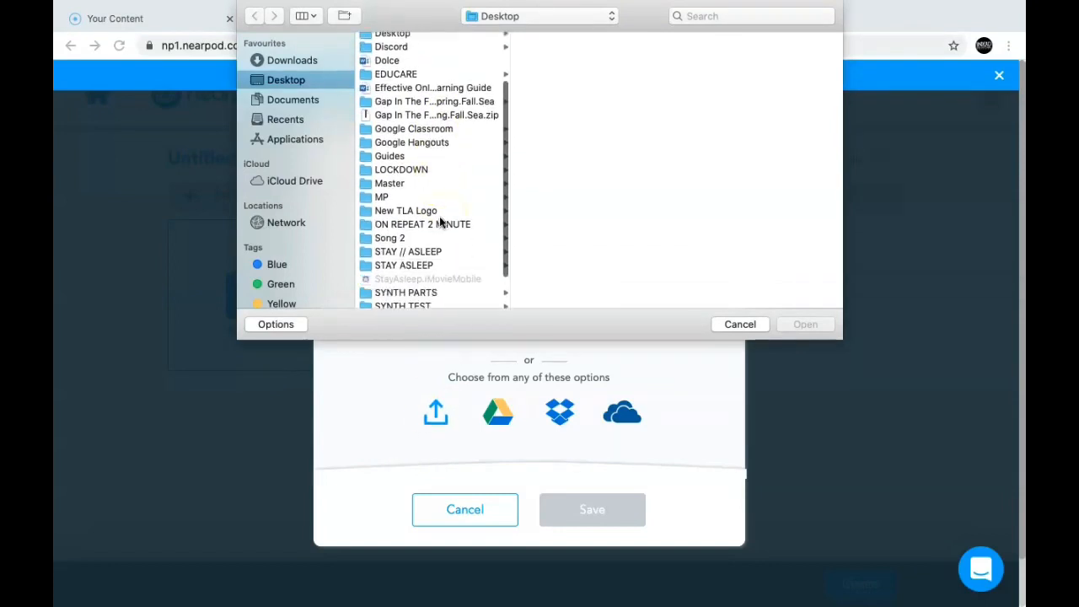
scroll(440, 221, up, 3)
scroll(439, 221, down, 3)
scroll(439, 220, up, 4)
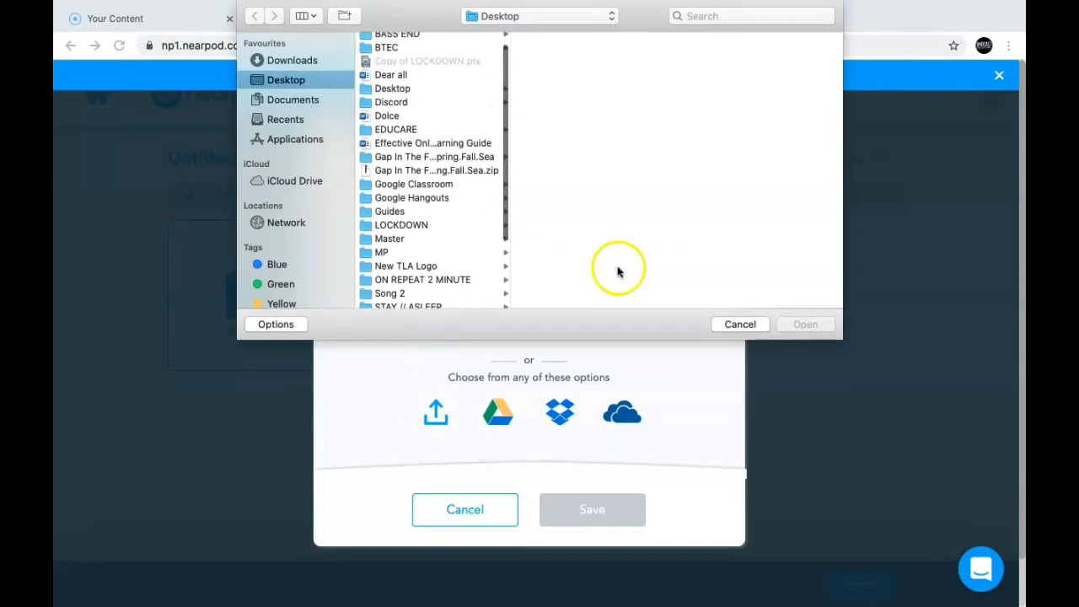
click(746, 323)
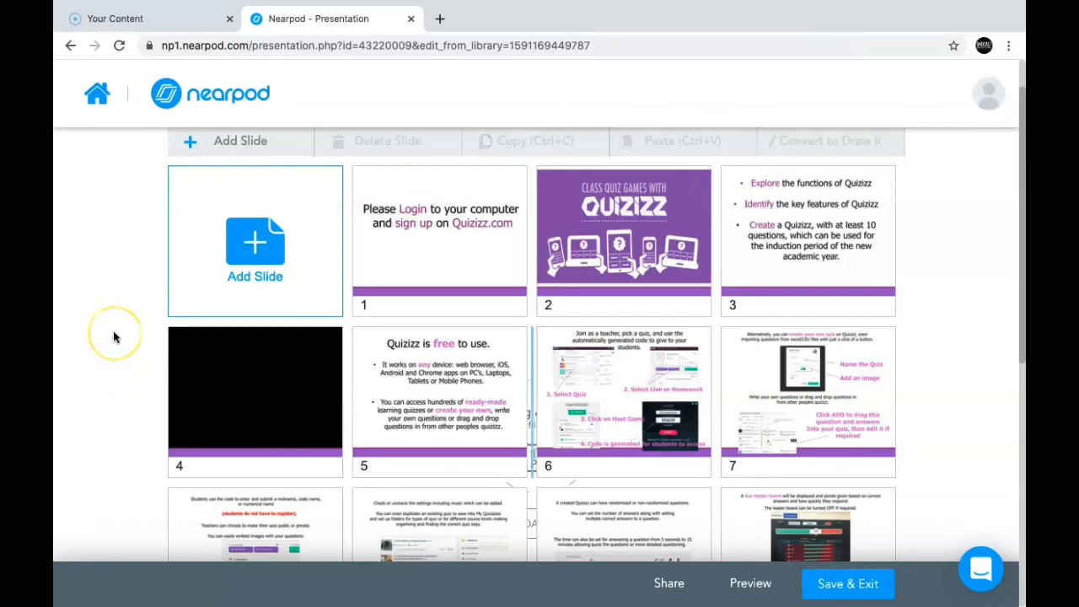
- Look through all the slides of the existing Quizizz presentation in Untitled Lesson
scroll(114, 337, down, 3)
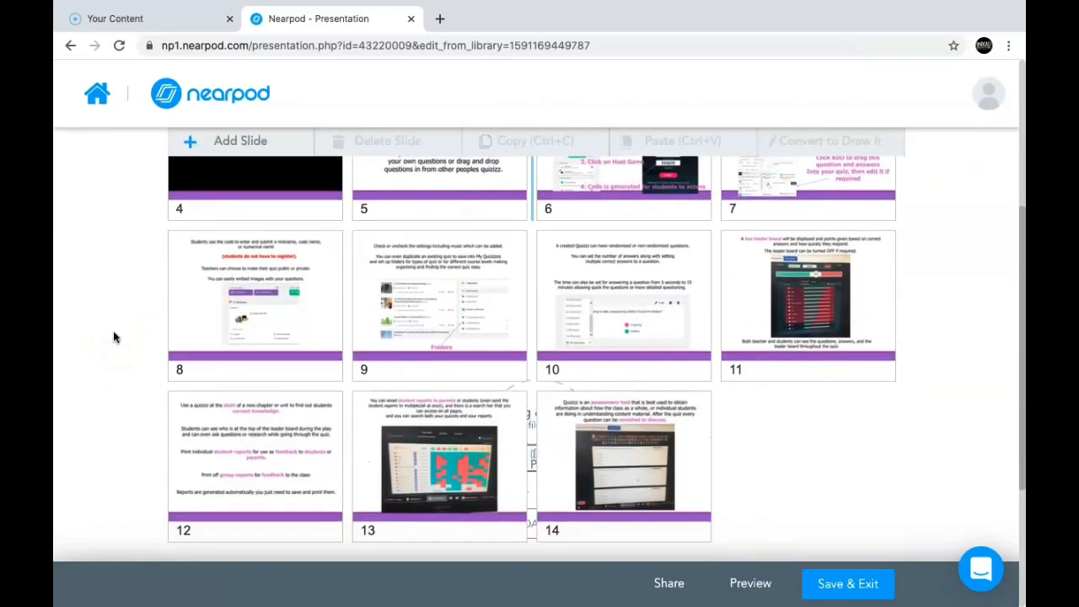
scroll(115, 337, up, 3)
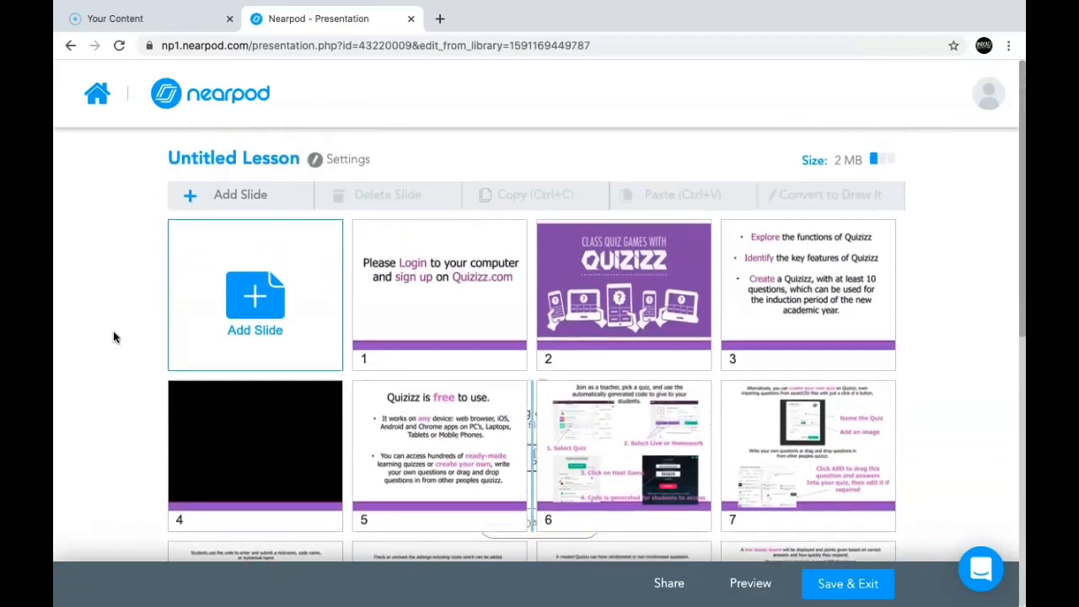
scroll(114, 338, down, 3)
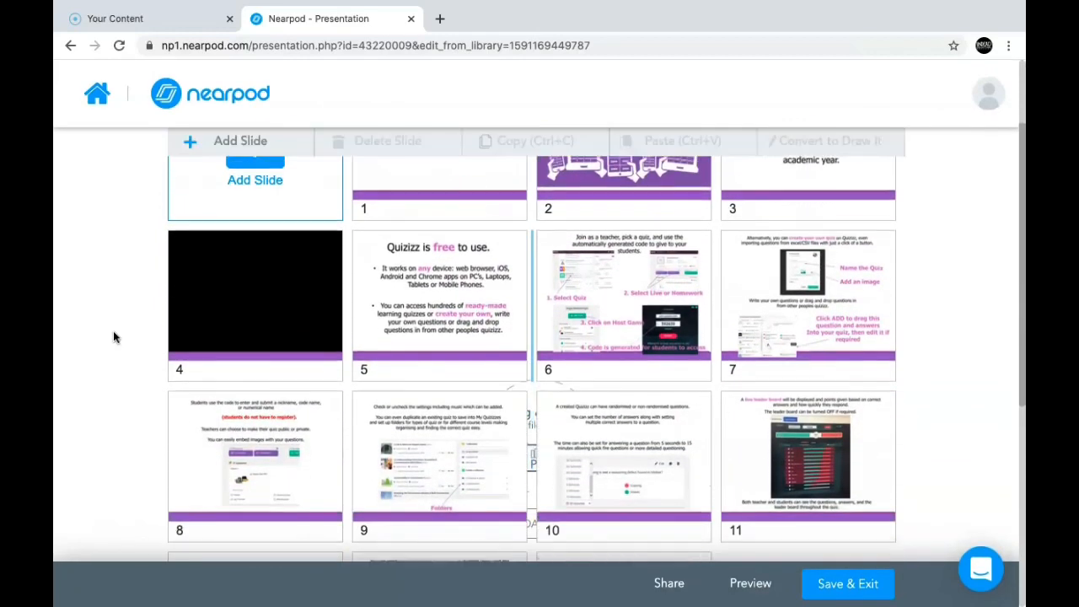
scroll(114, 337, down, 2)
scroll(114, 338, up, 3)
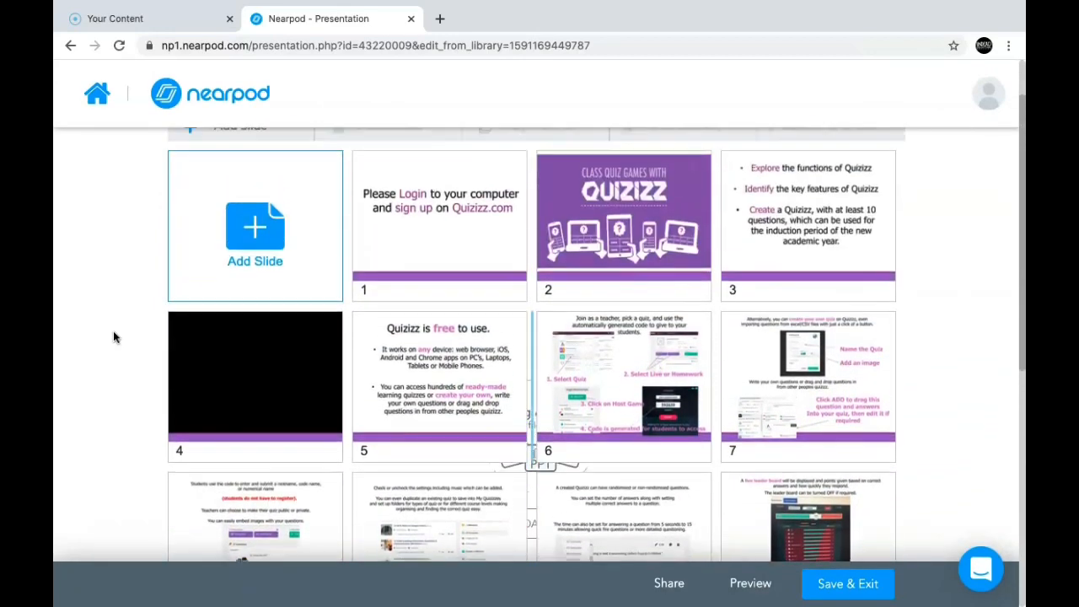
scroll(114, 337, up, 1)
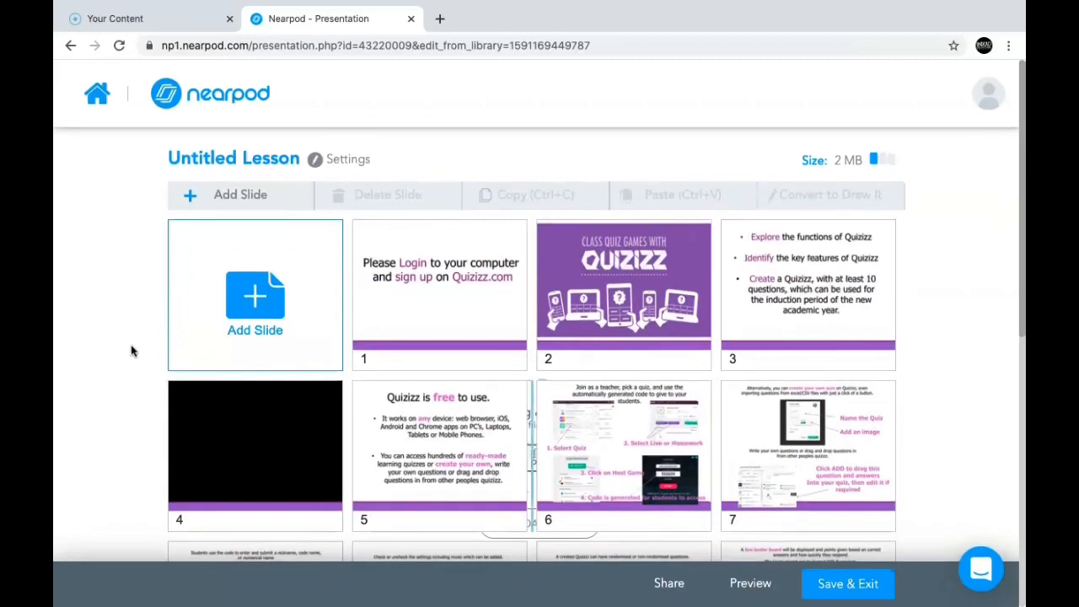
- Add the Animal Cell model from the Nearpod 3D staff picks to the lesson as new content
click(227, 307)
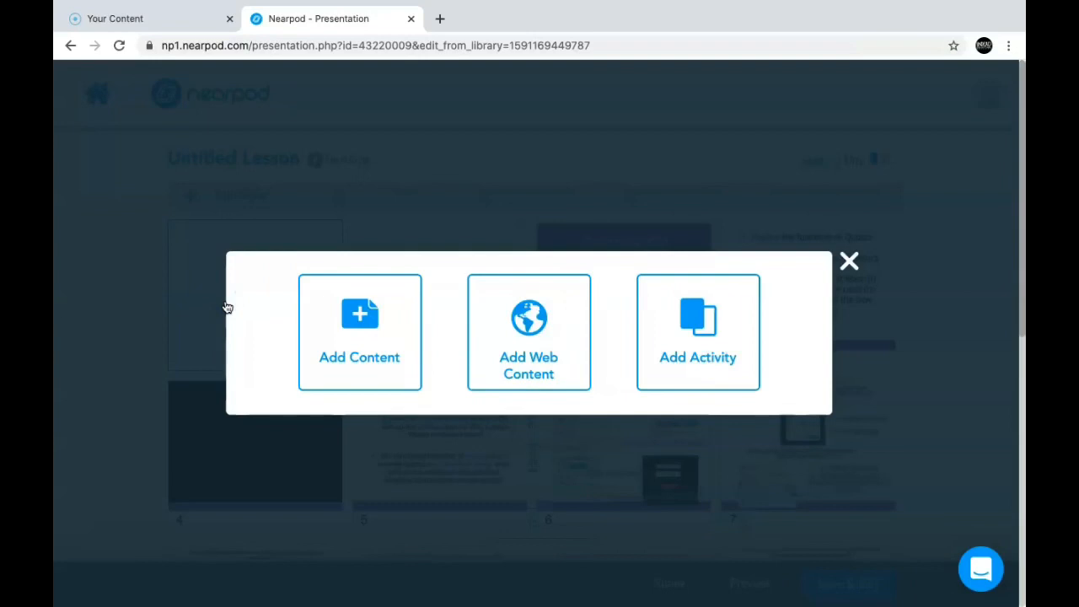
click(365, 358)
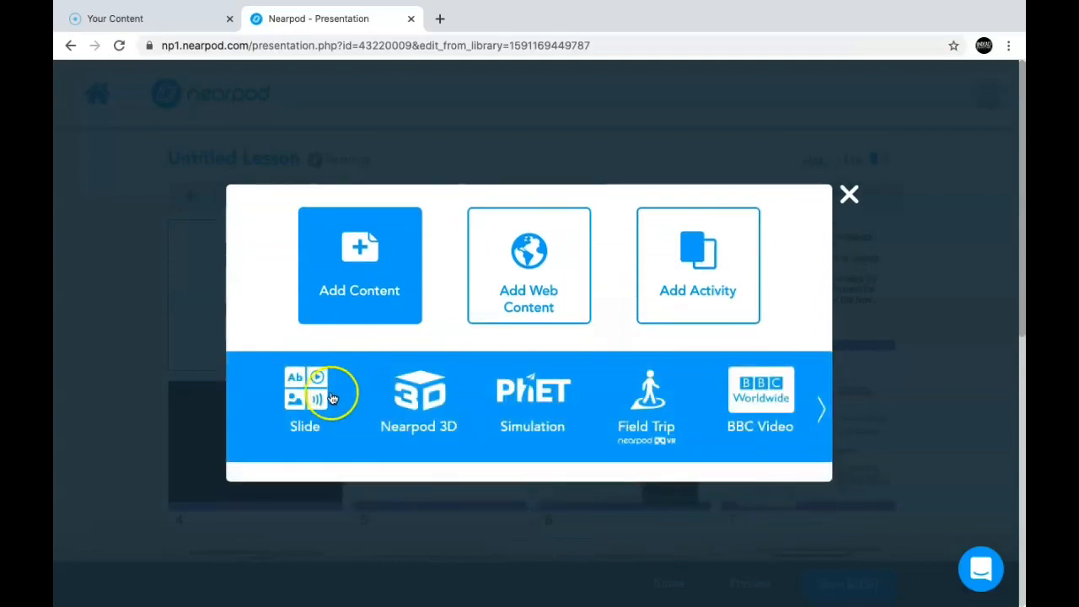
scroll(377, 409, right, 1)
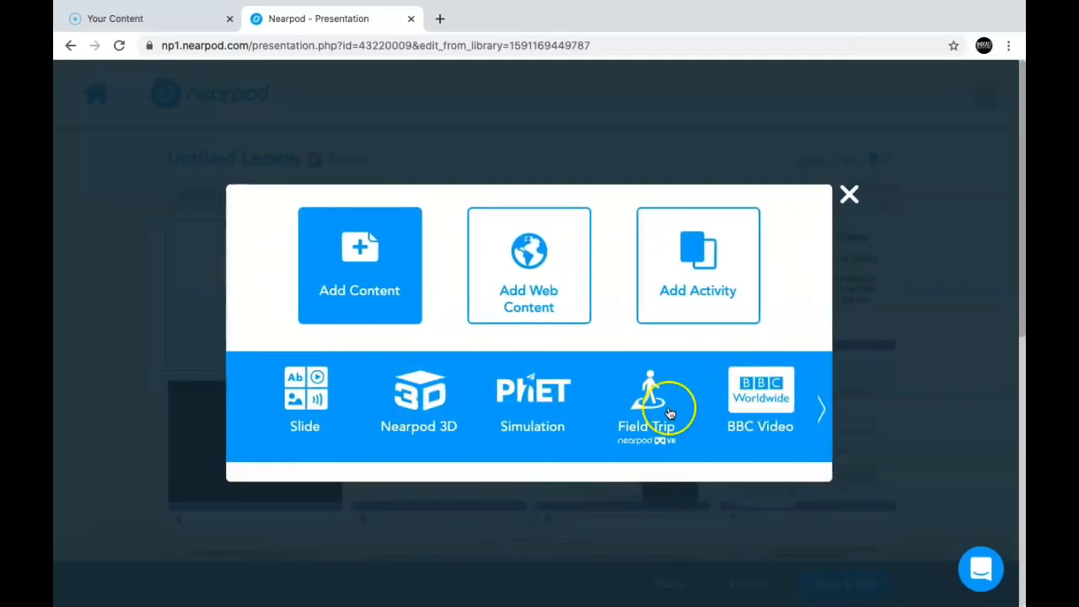
click(816, 410)
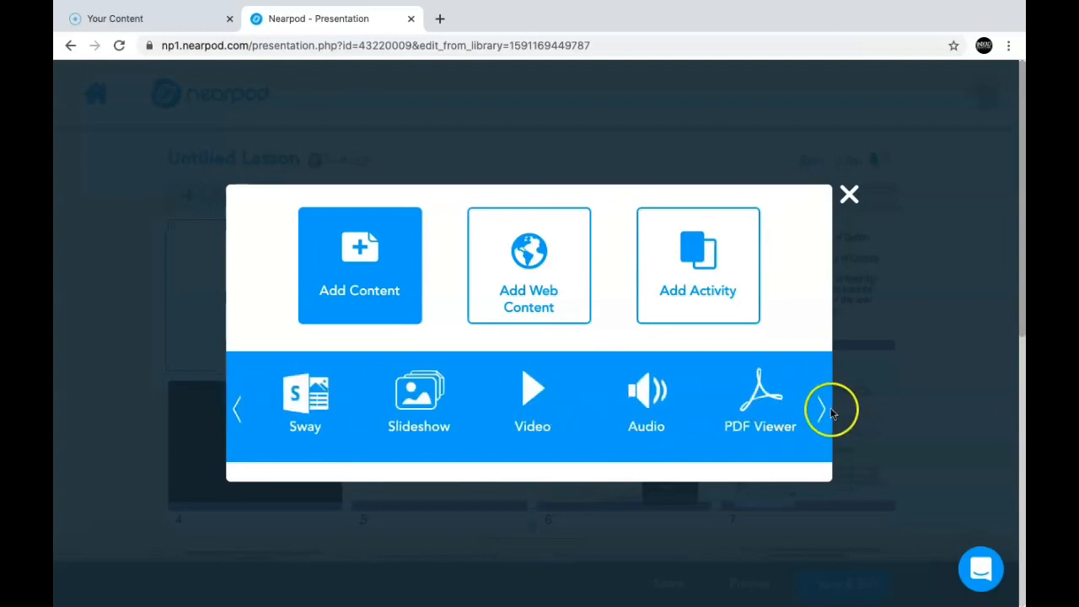
click(823, 411)
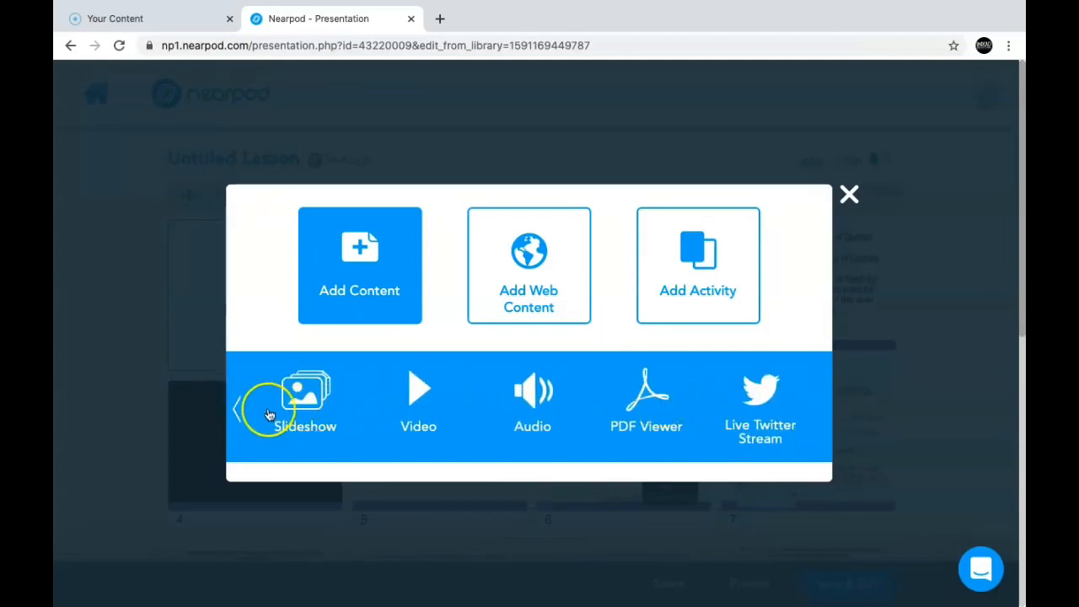
click(237, 409)
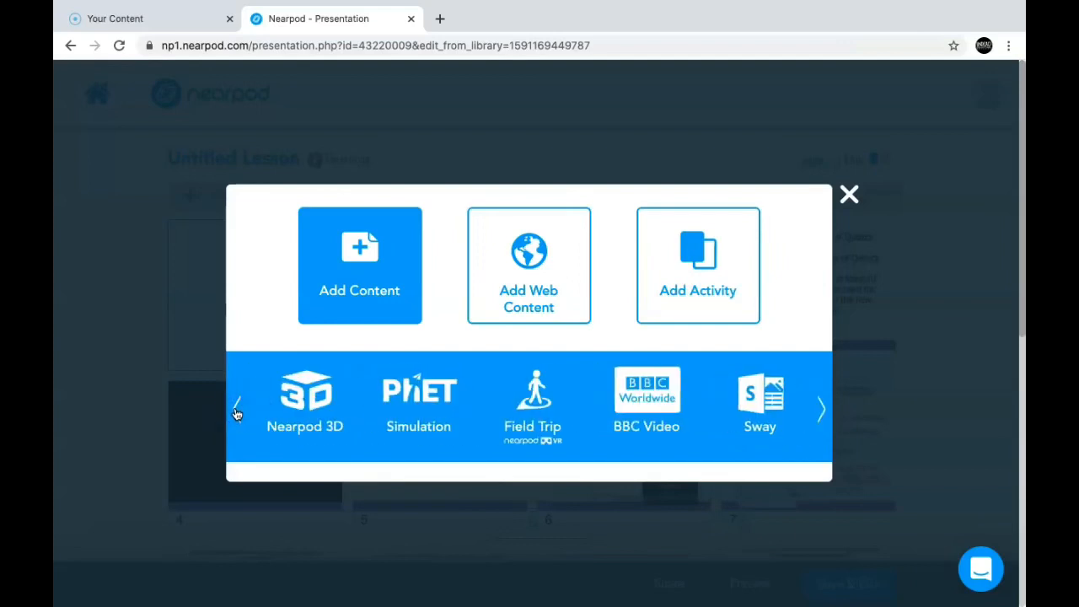
click(341, 411)
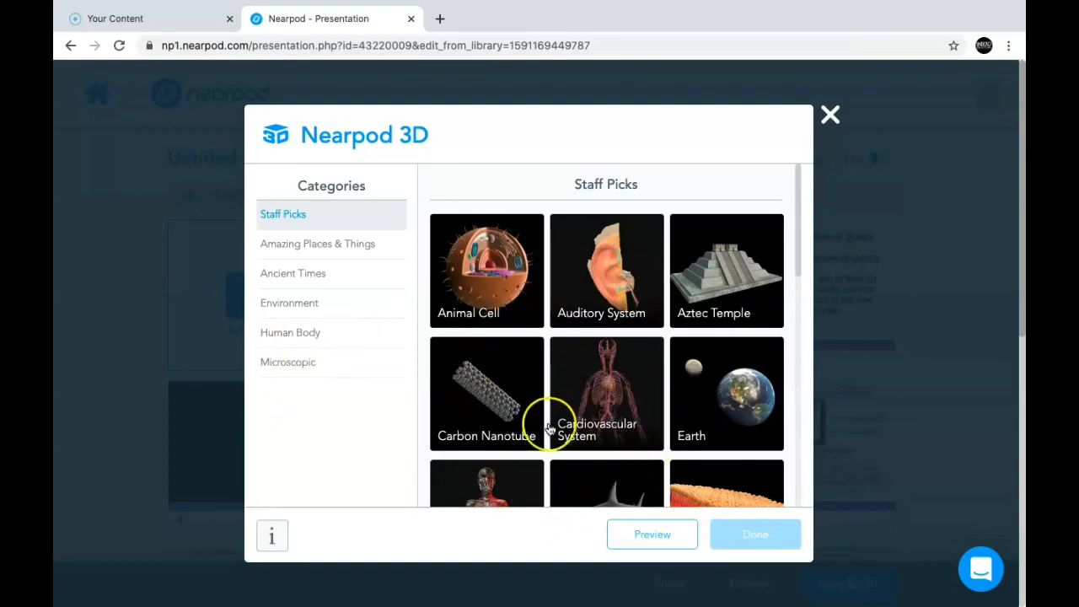
click(515, 302)
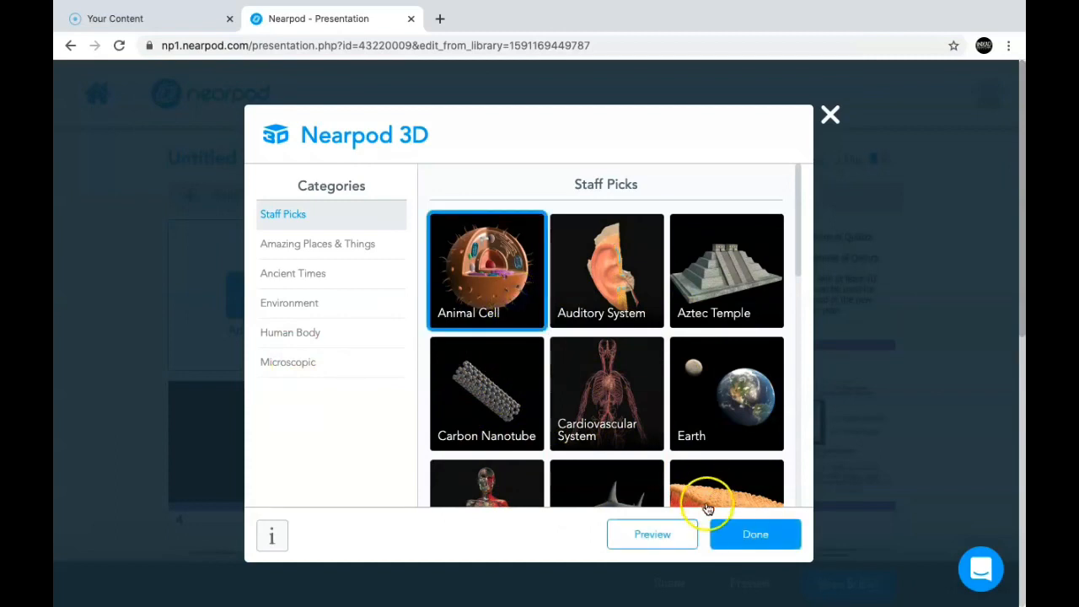
click(730, 537)
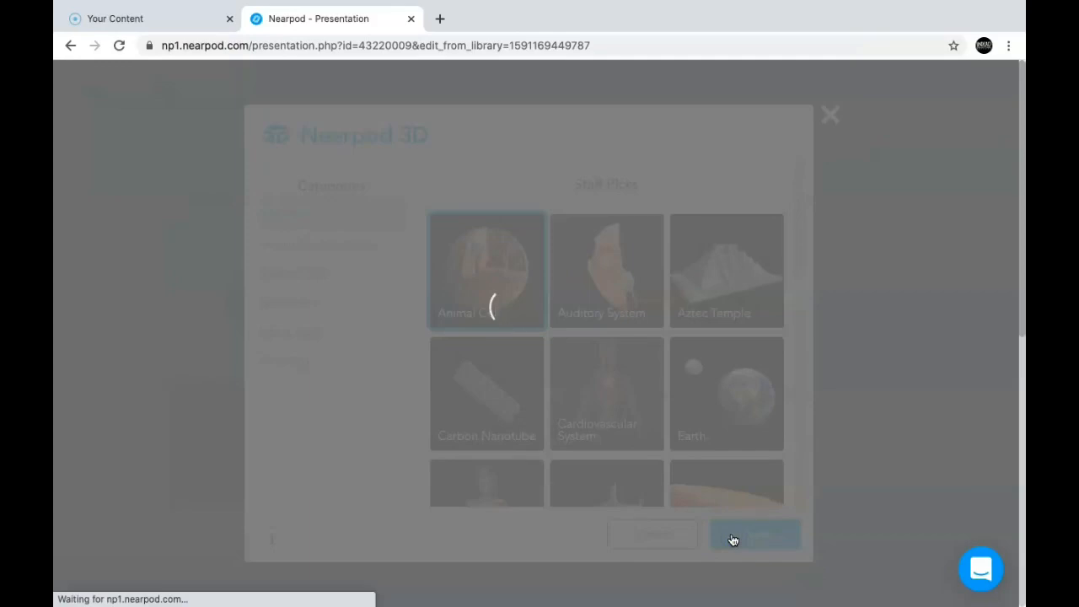
- Move the Animal Cell 3D slide to second position, directly after the Quizizz login and sign-up slide
scroll(731, 540, down, 5)
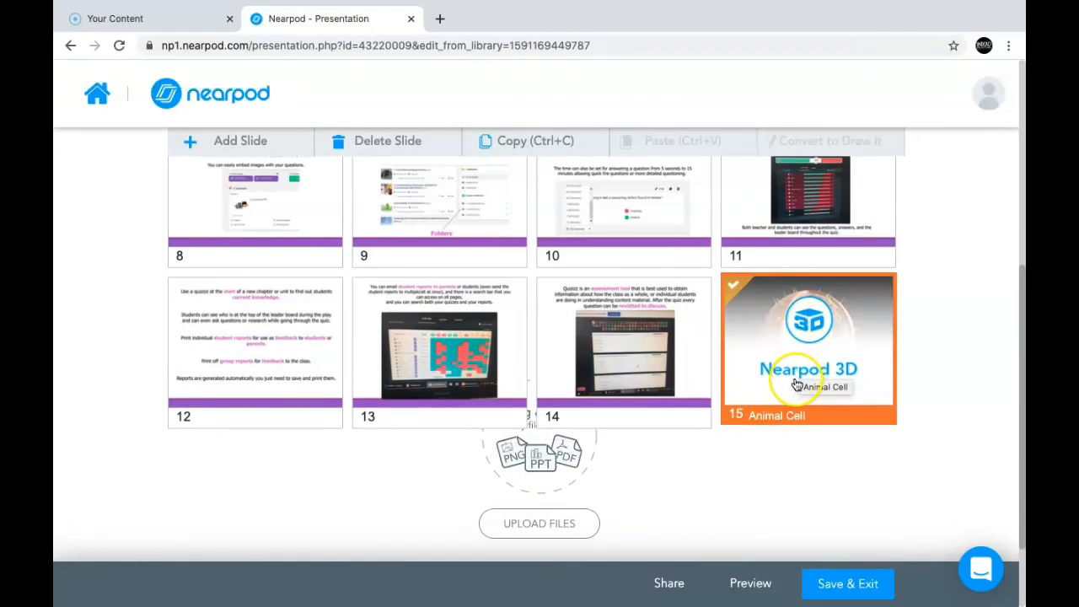
drag(797, 385, 423, 233)
scroll(424, 234, up, 4)
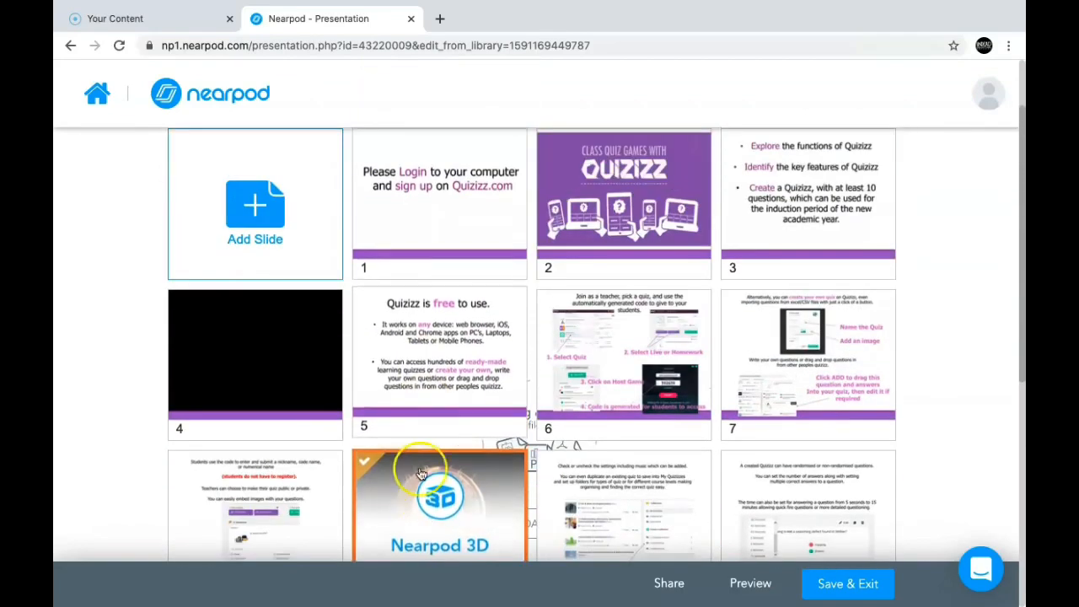
drag(427, 523, 577, 204)
- Examine the PhET simulations offered for high school science and high school math, and close the simulation library
click(289, 242)
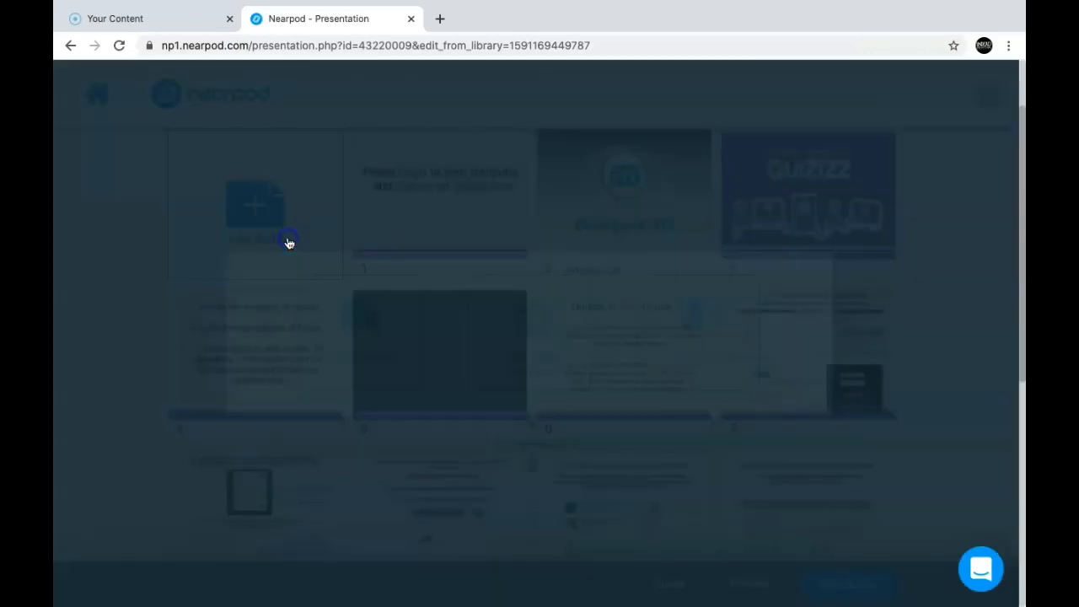
click(356, 316)
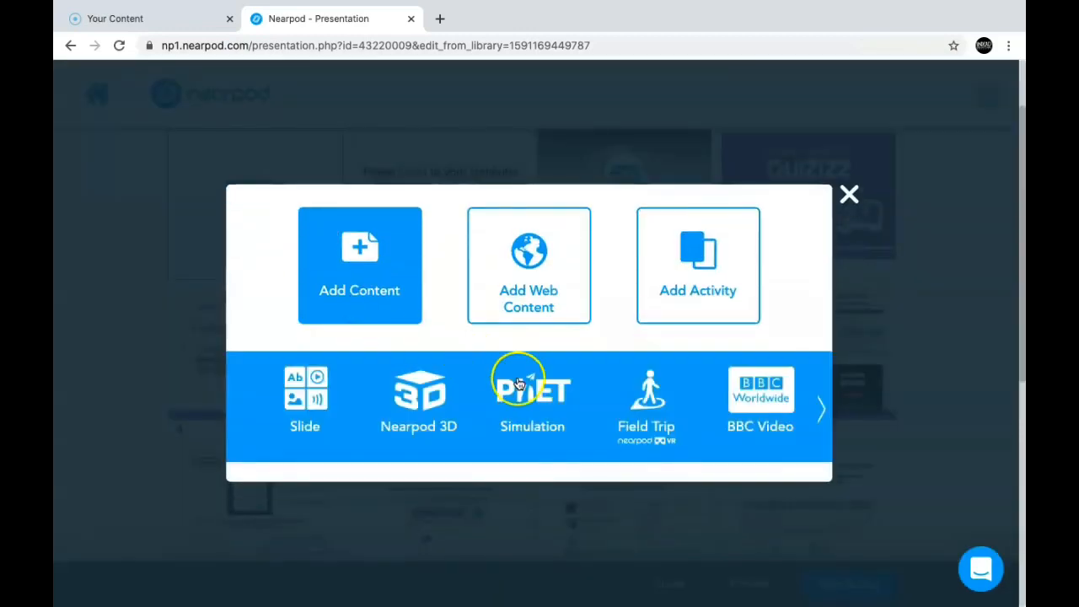
click(537, 402)
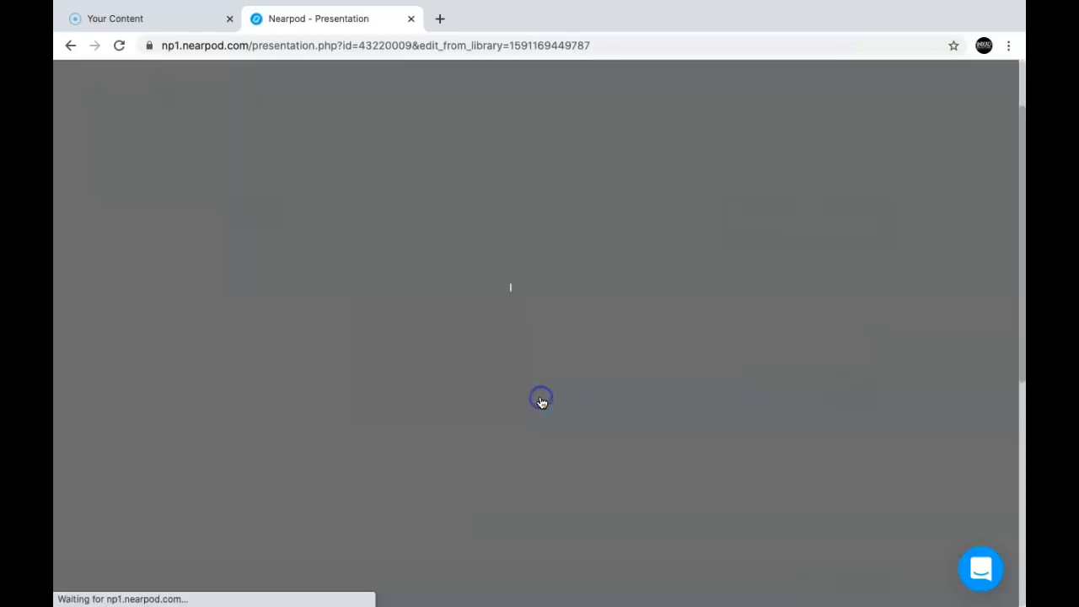
click(344, 389)
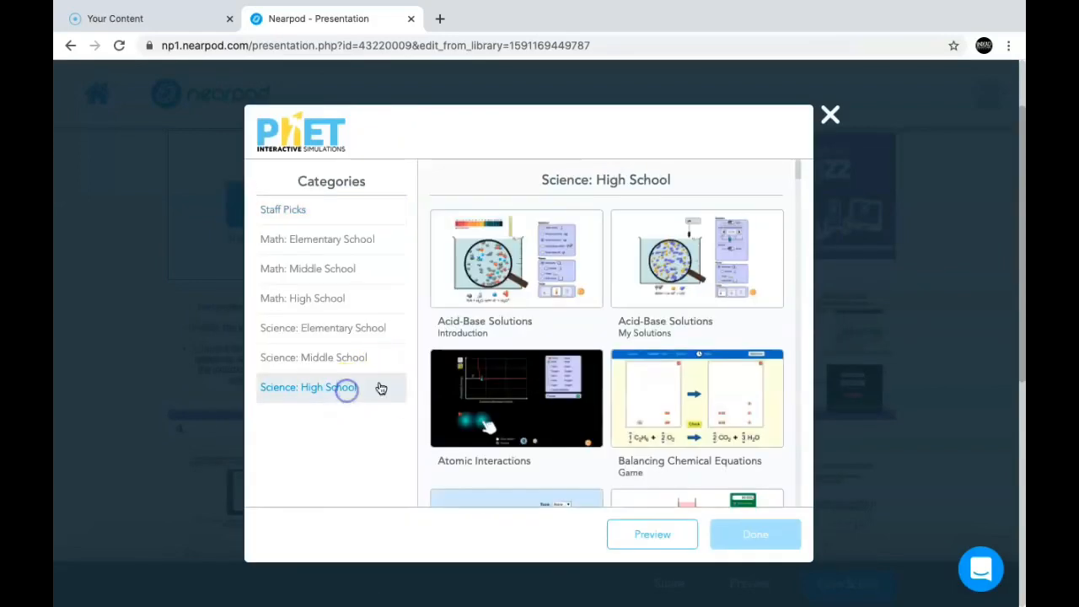
click(320, 301)
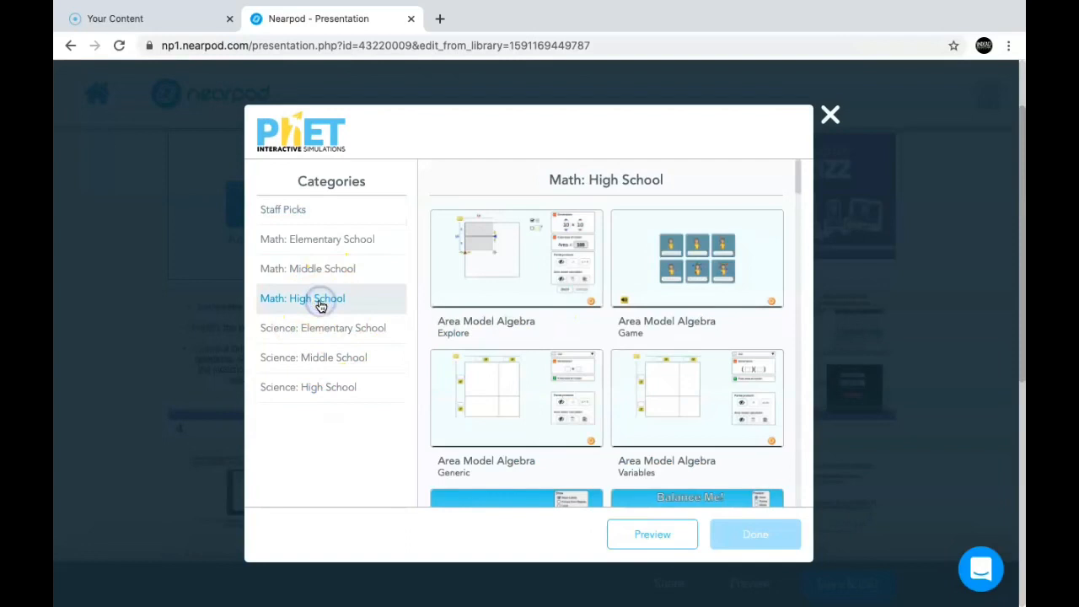
click(831, 119)
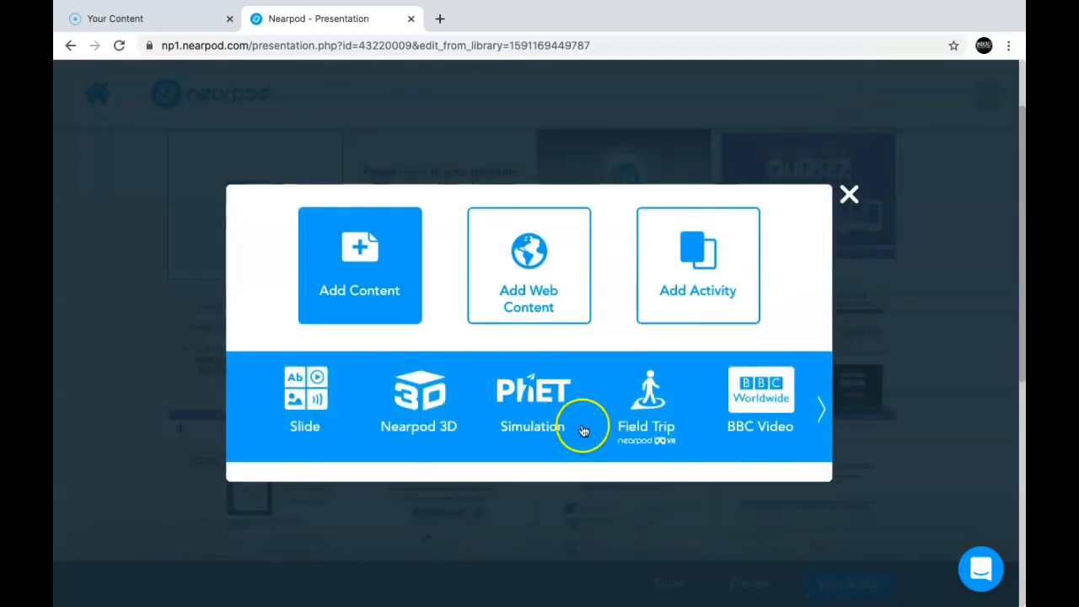
- Add the Santorini, Greece virtual reality field trip to the lesson
click(655, 424)
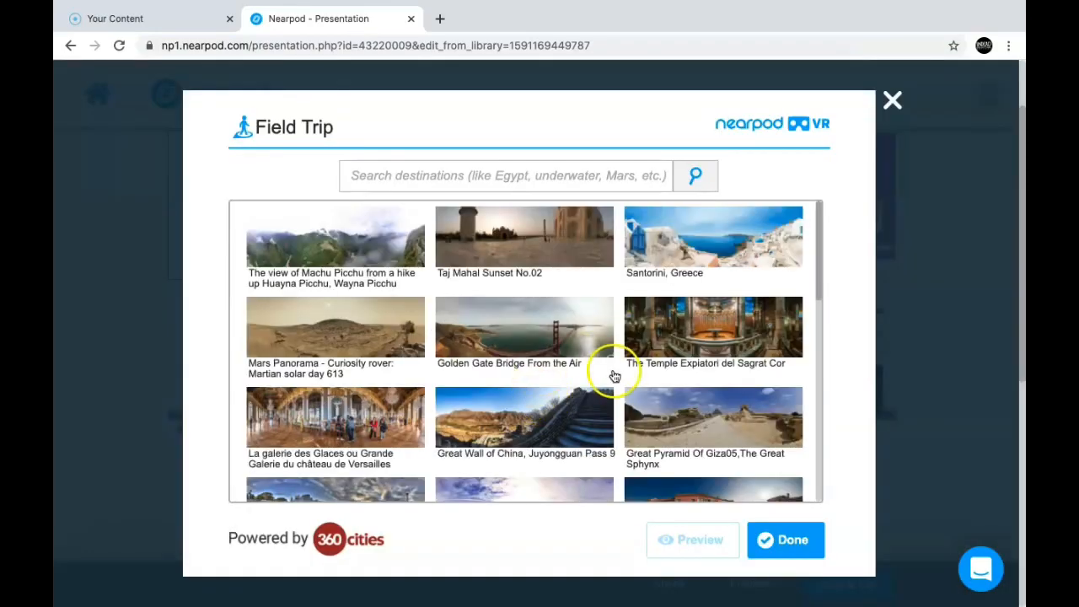
scroll(628, 404, down, 10)
scroll(628, 404, up, 10)
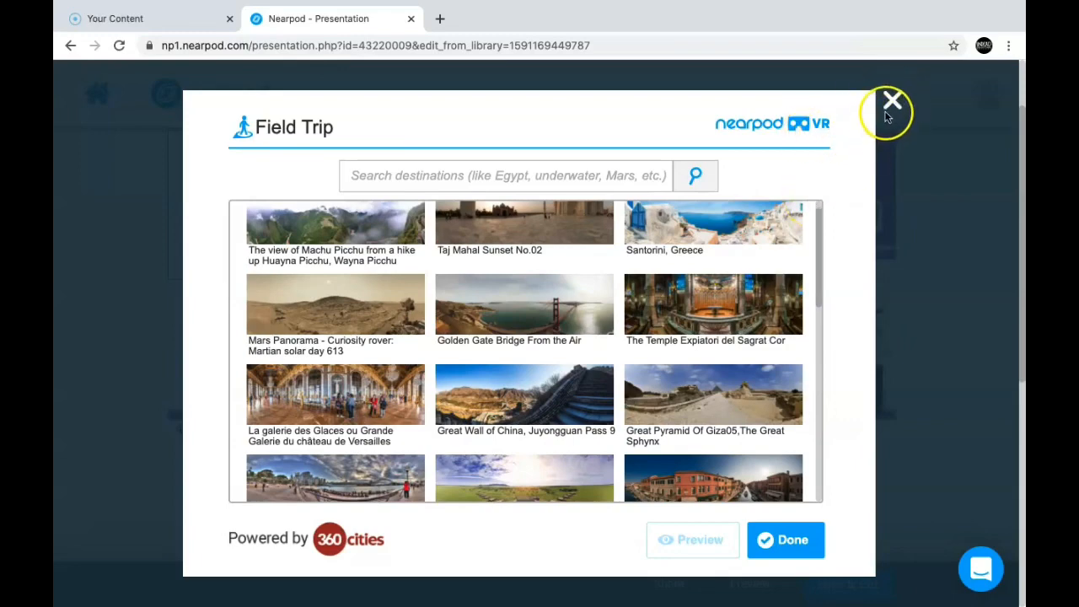
click(704, 242)
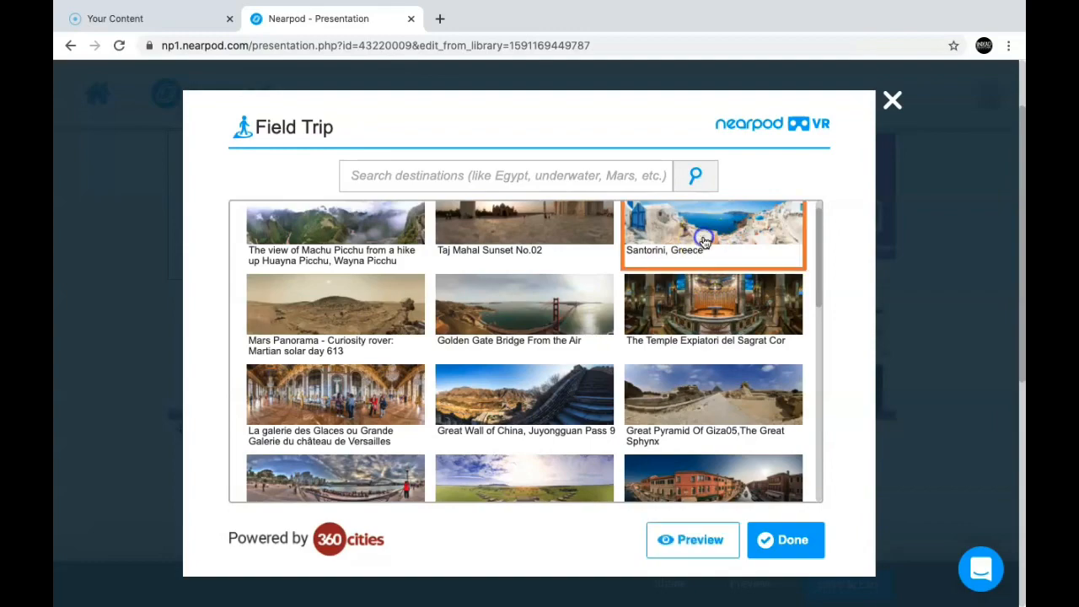
click(791, 543)
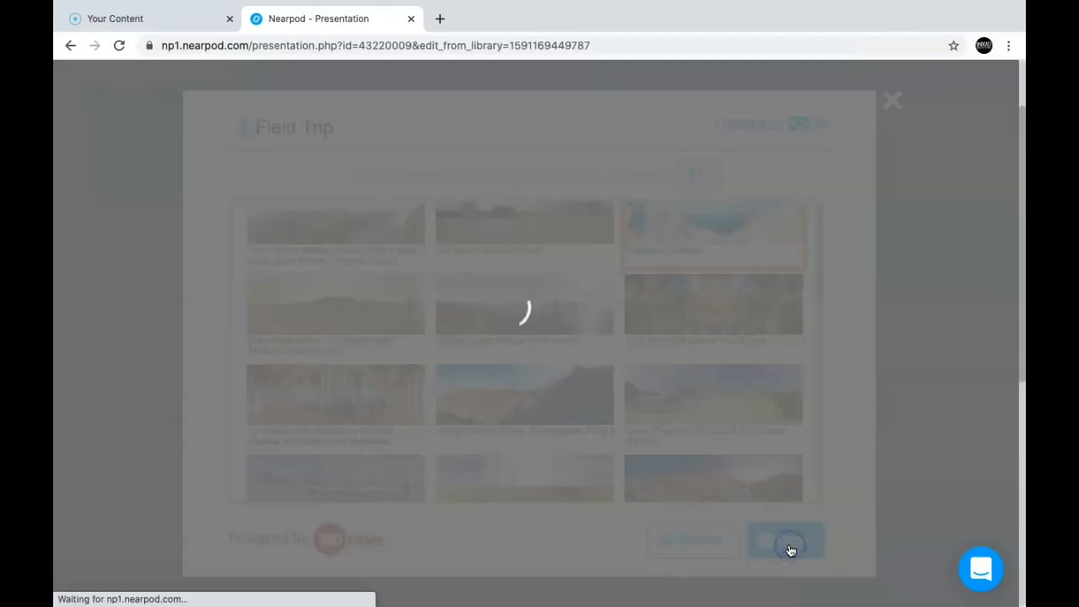
- Move the Santorini, Greece field trip slide to third position, directly after the Animal Cell 3D slide
scroll(778, 427, down, 4)
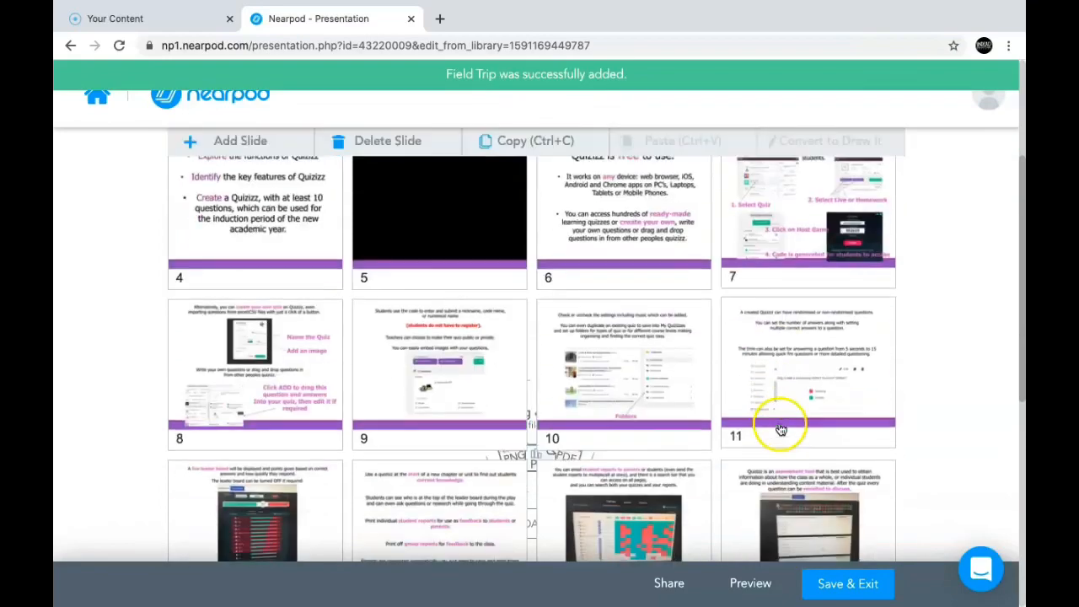
drag(297, 392, 643, 376)
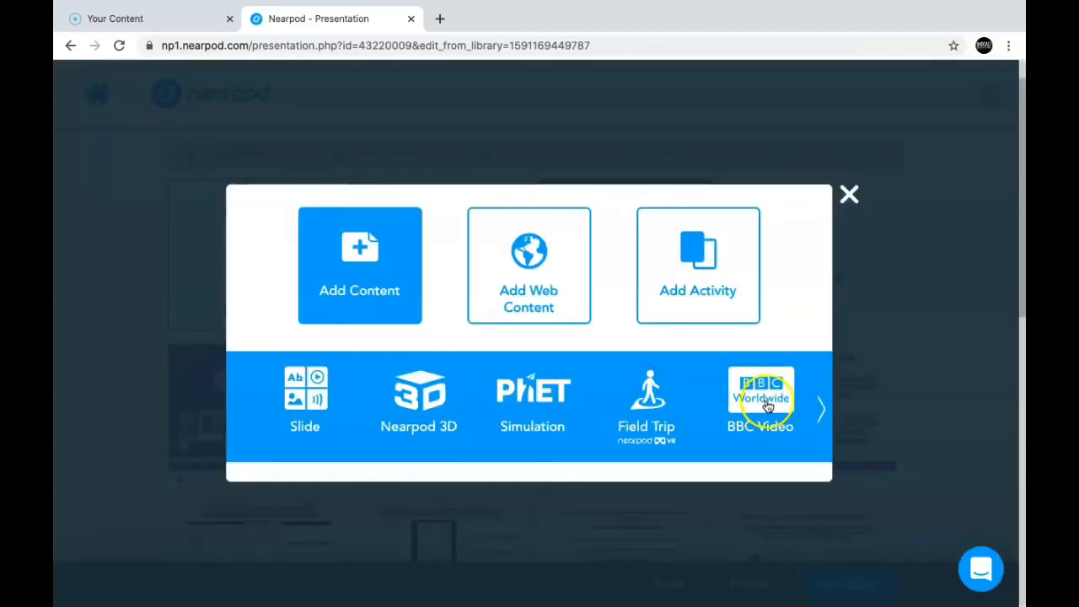
- Add the Big Ben, England Sway from the staff picks to the lesson as new content
click(822, 413)
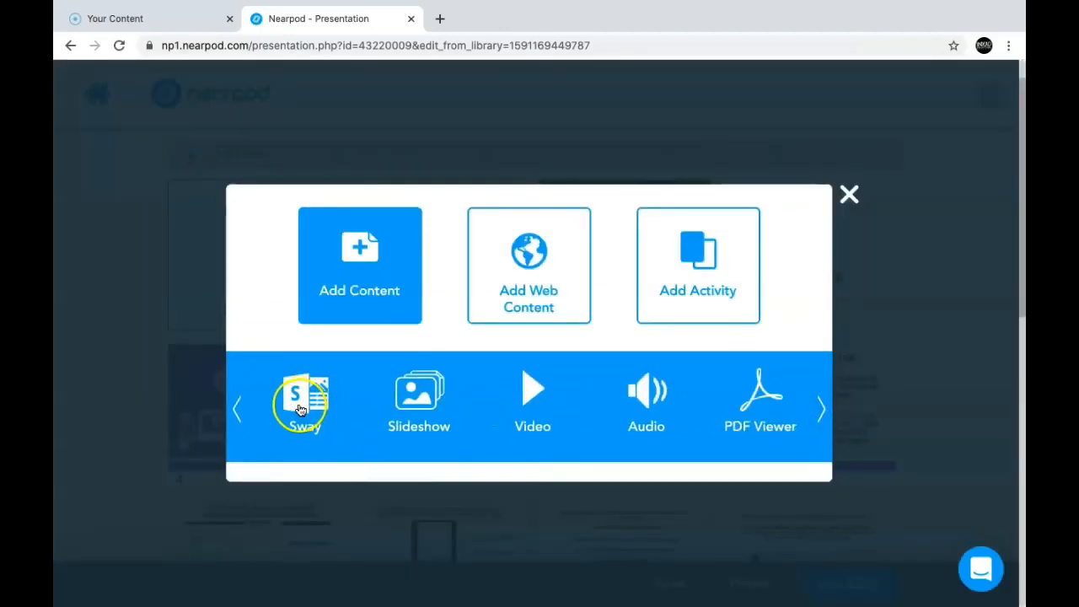
click(304, 408)
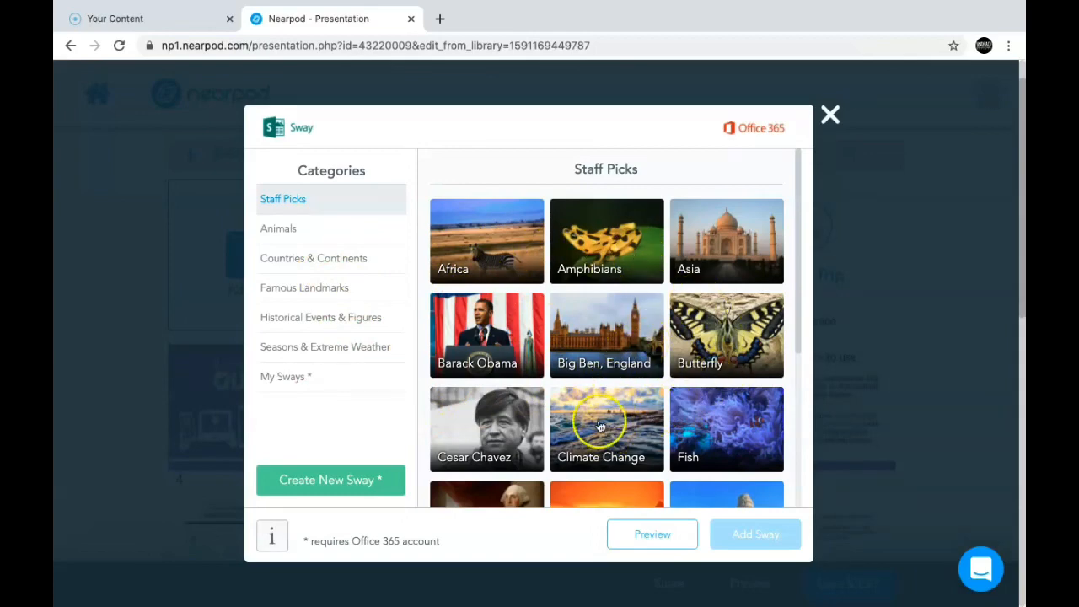
scroll(603, 418, down, 3)
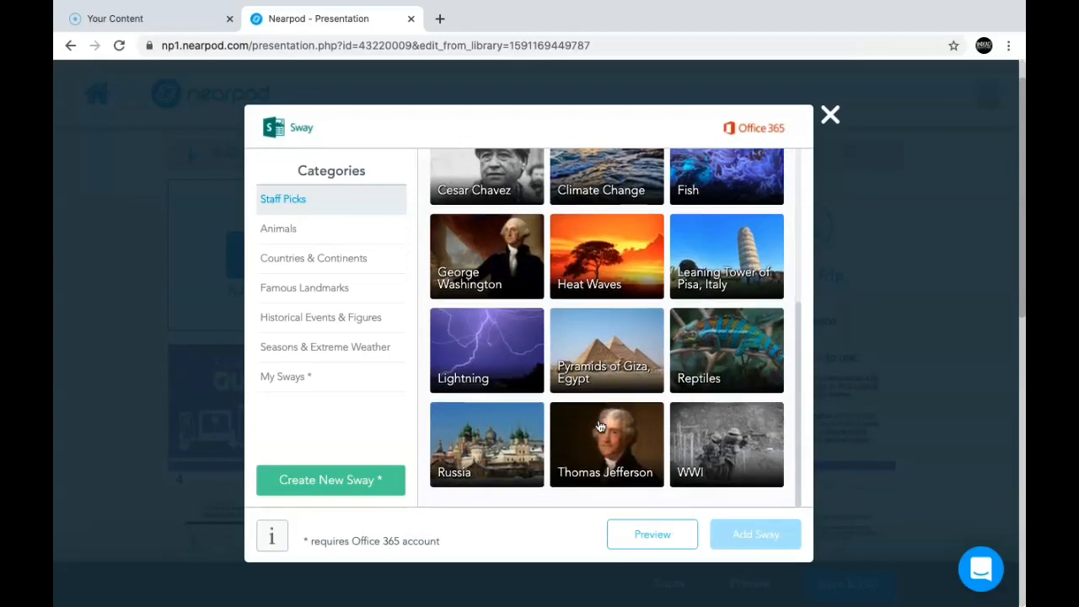
scroll(600, 426, up, 3)
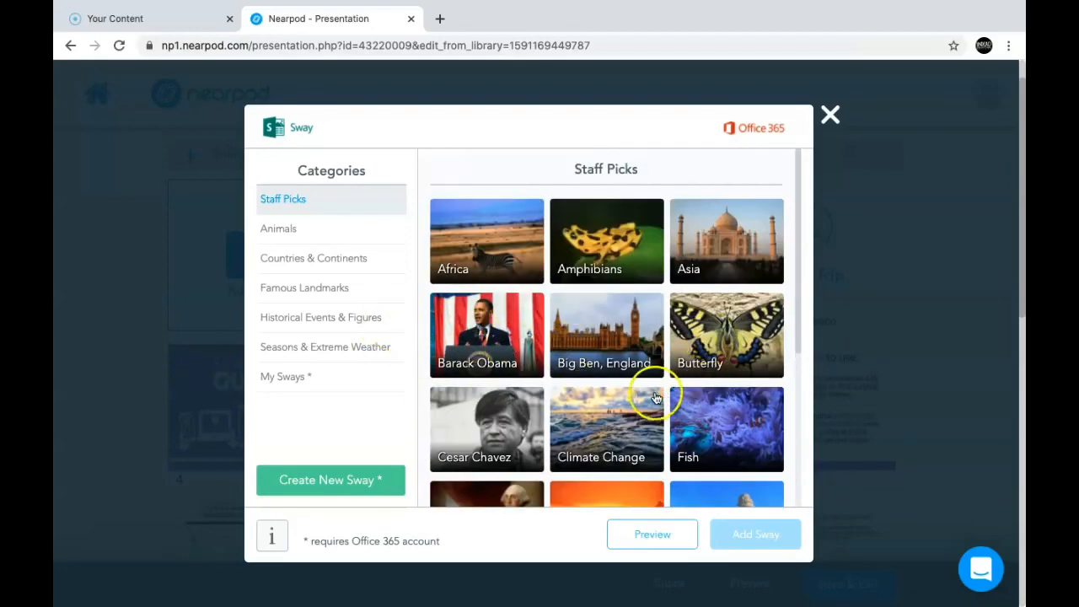
click(602, 346)
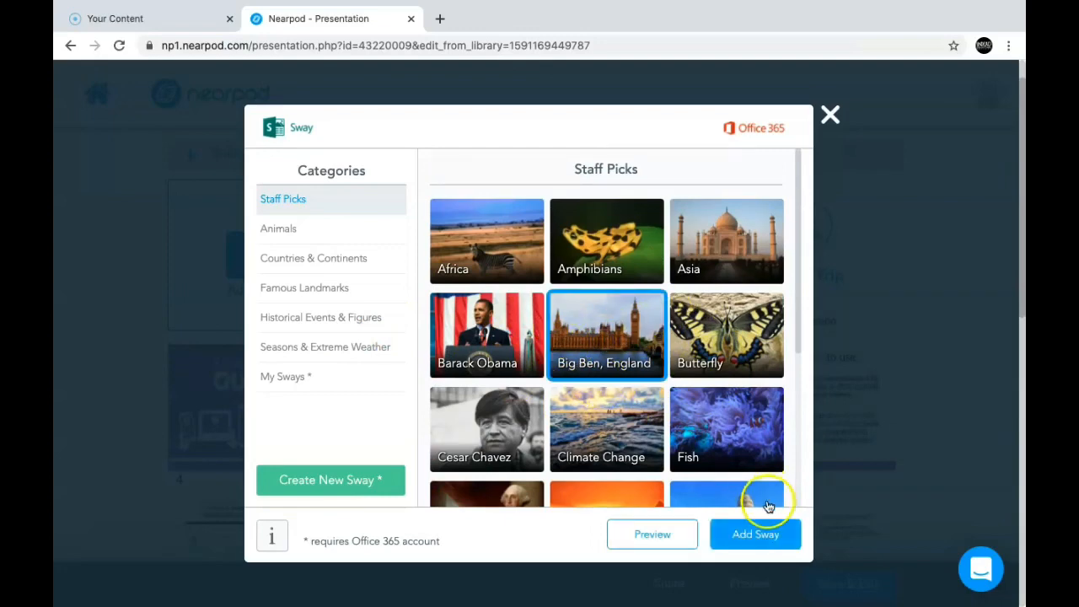
click(756, 536)
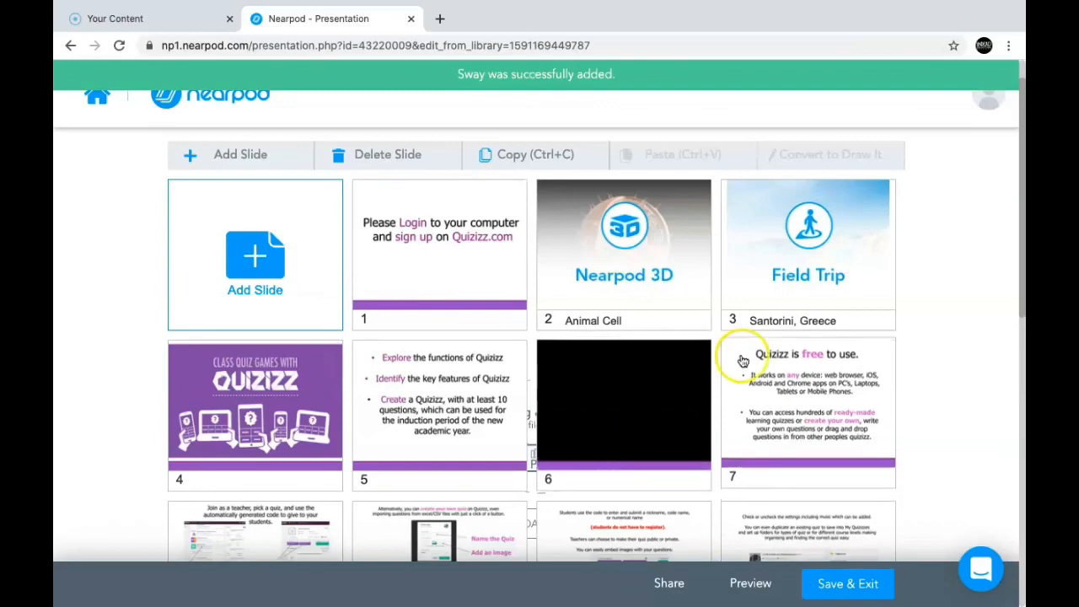
- Move the Big Ben, England Sway slide to fourth position, directly after the Santorini field trip slide
scroll(743, 361, down, 4)
drag(437, 525, 711, 258)
scroll(713, 260, up, 5)
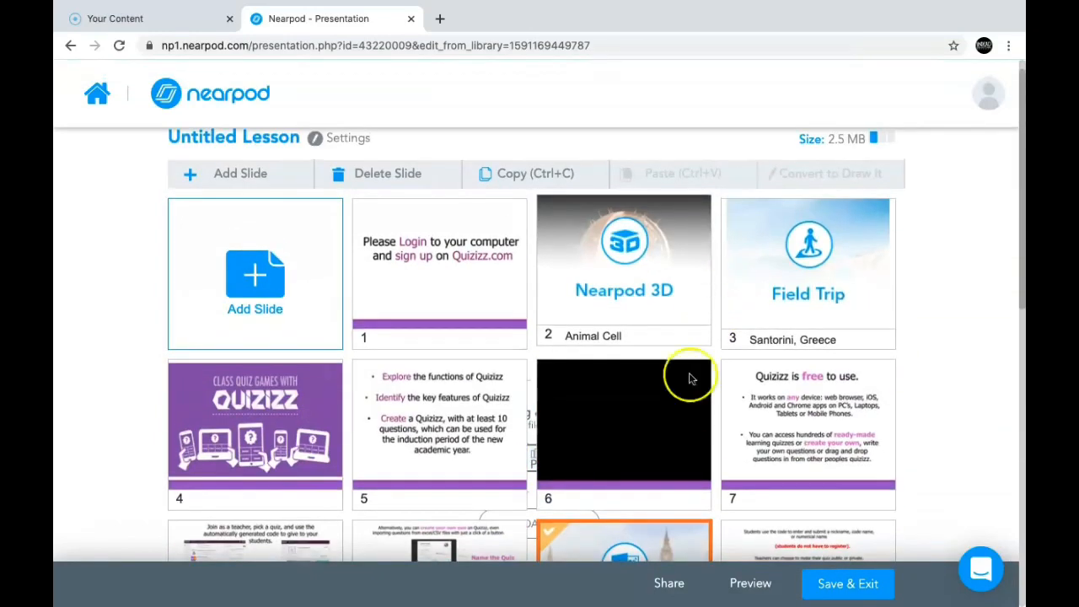
drag(624, 539, 251, 393)
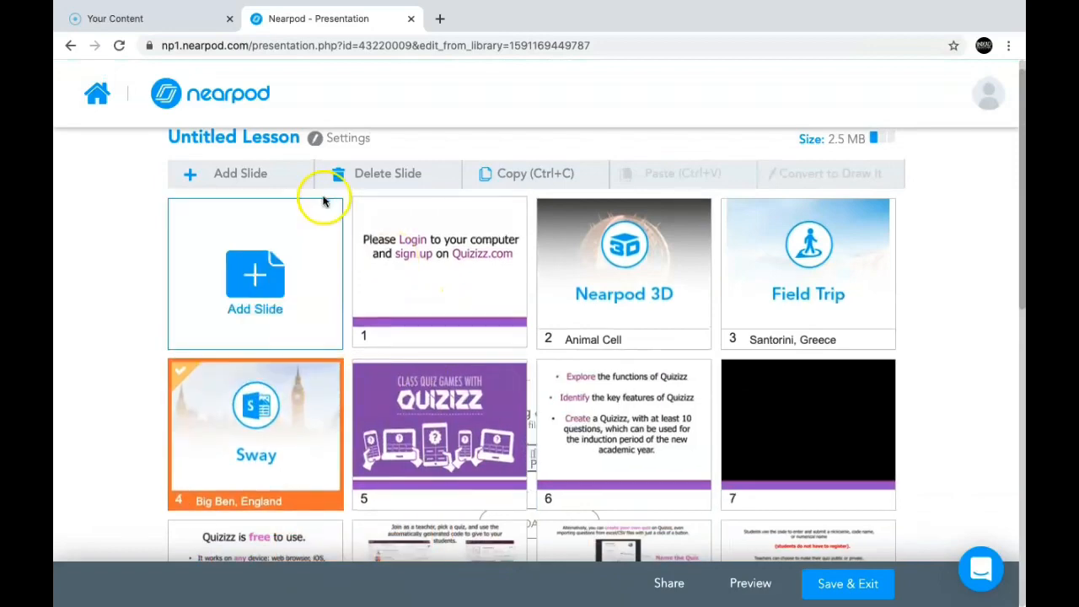
- Review the remaining content types and the activity types that can be added as a new slide
click(258, 173)
click(362, 295)
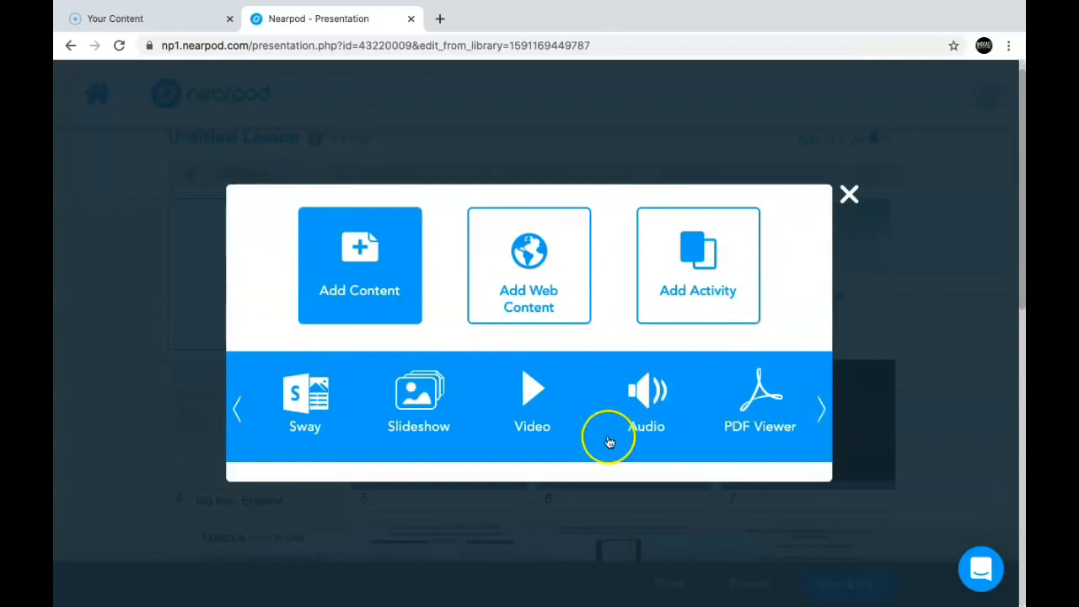
click(820, 412)
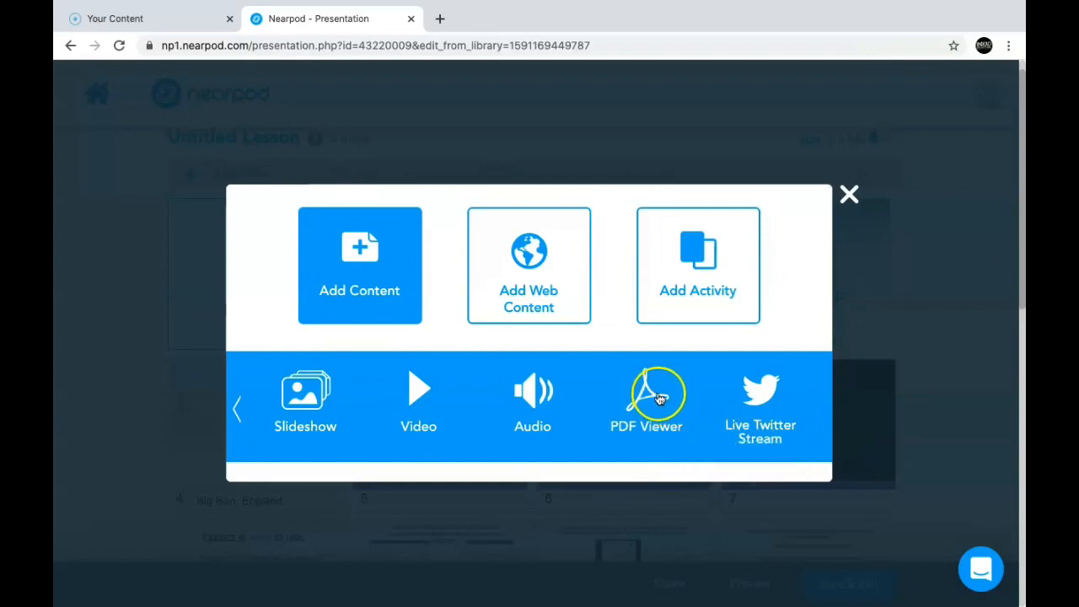
click(694, 272)
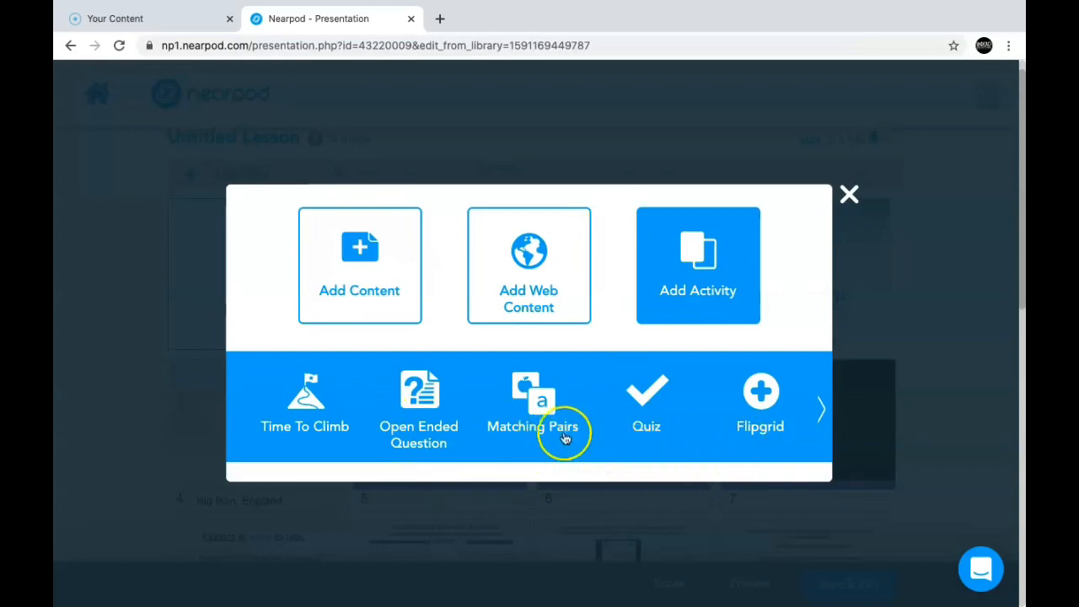
click(818, 418)
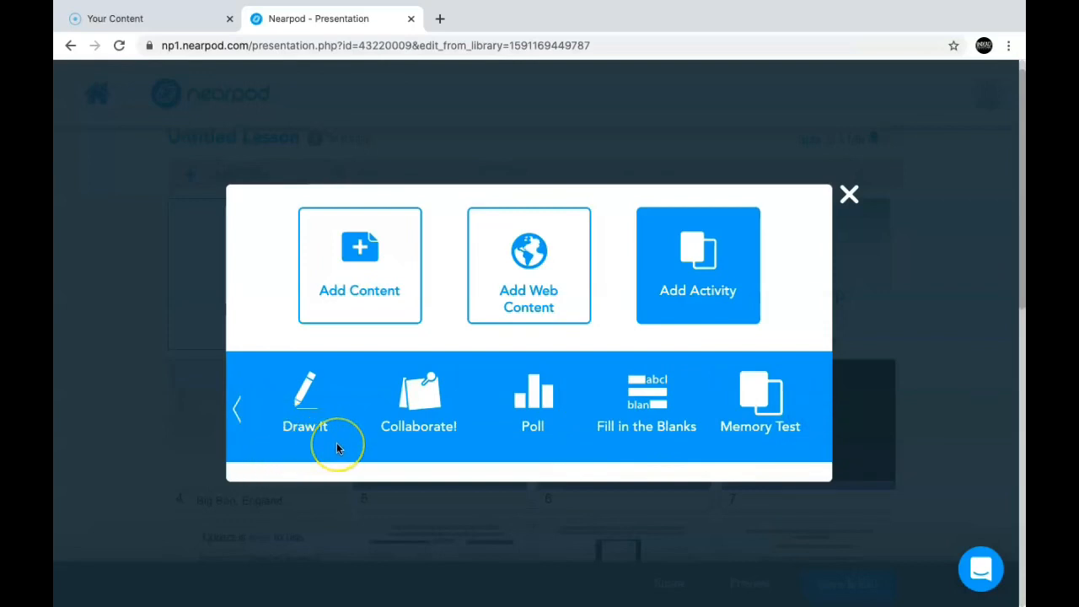
- View the Draw It and Collaborate! activity editors, cancelling each without saving an activity
click(301, 403)
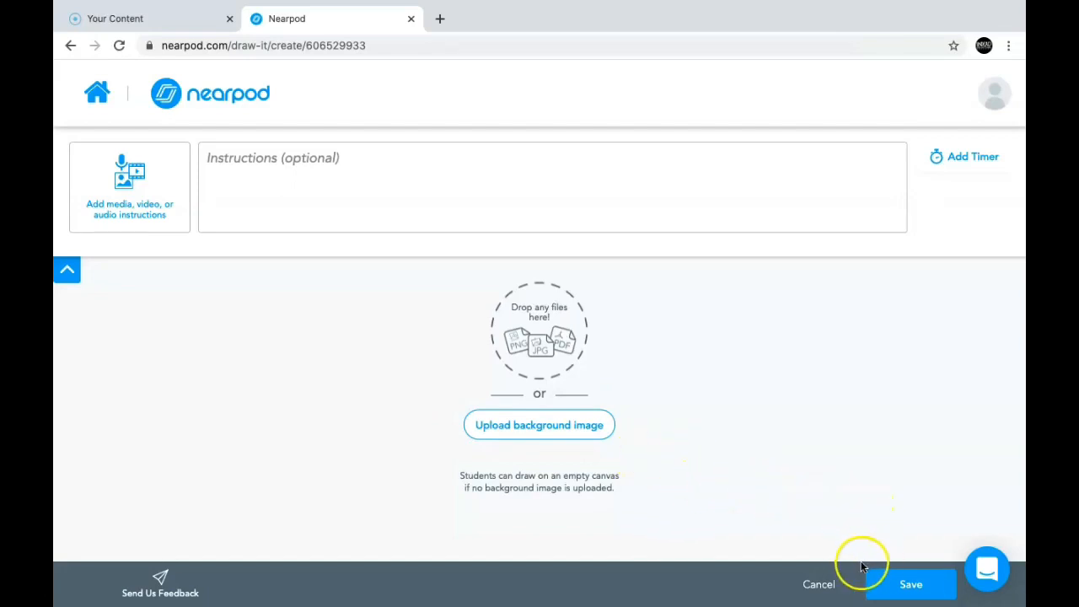
click(813, 585)
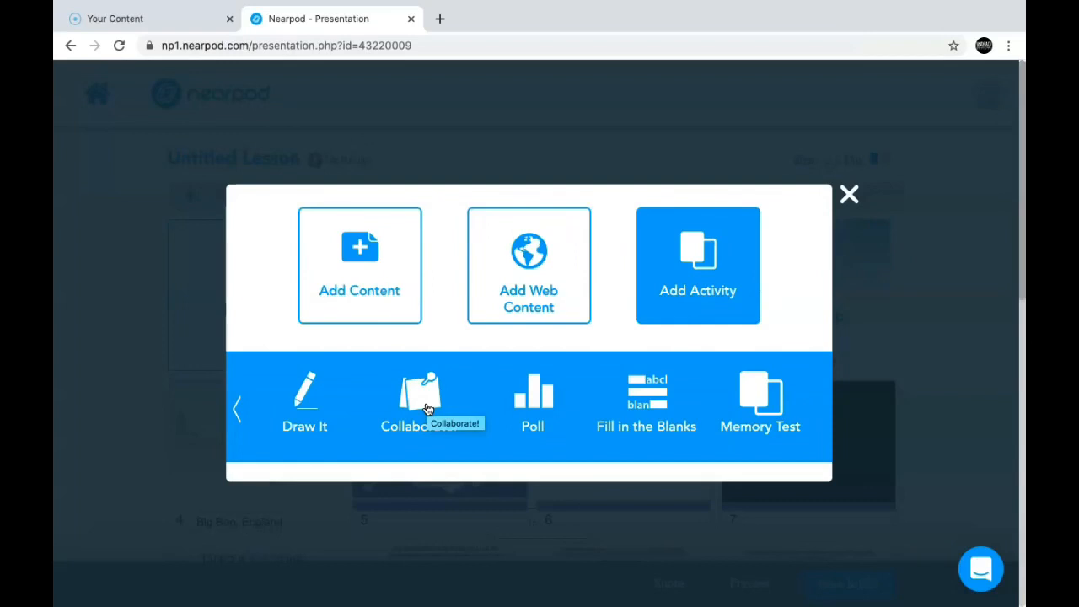
click(428, 409)
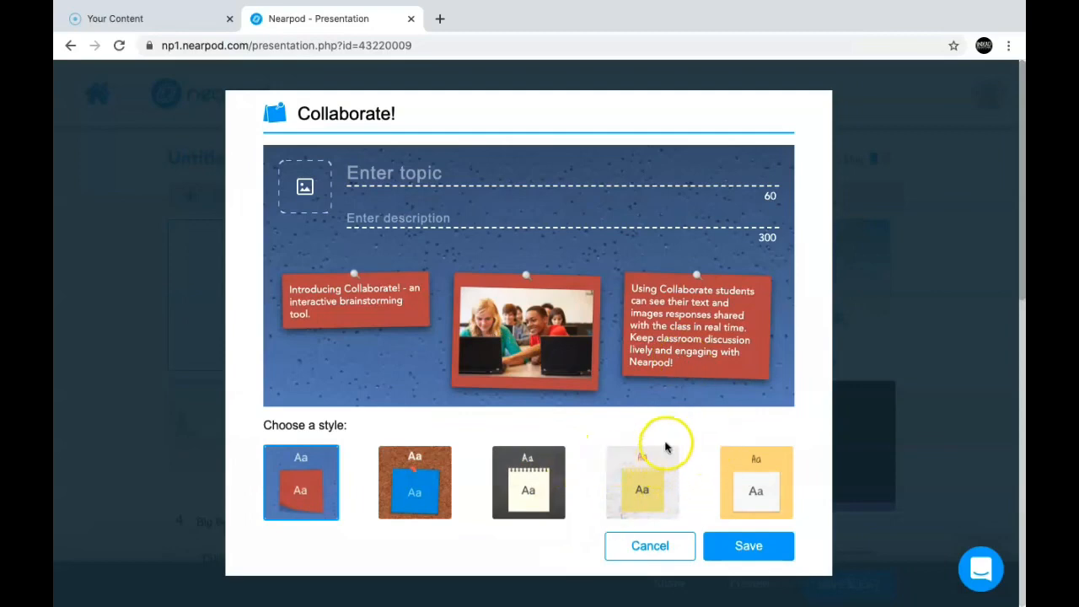
click(650, 547)
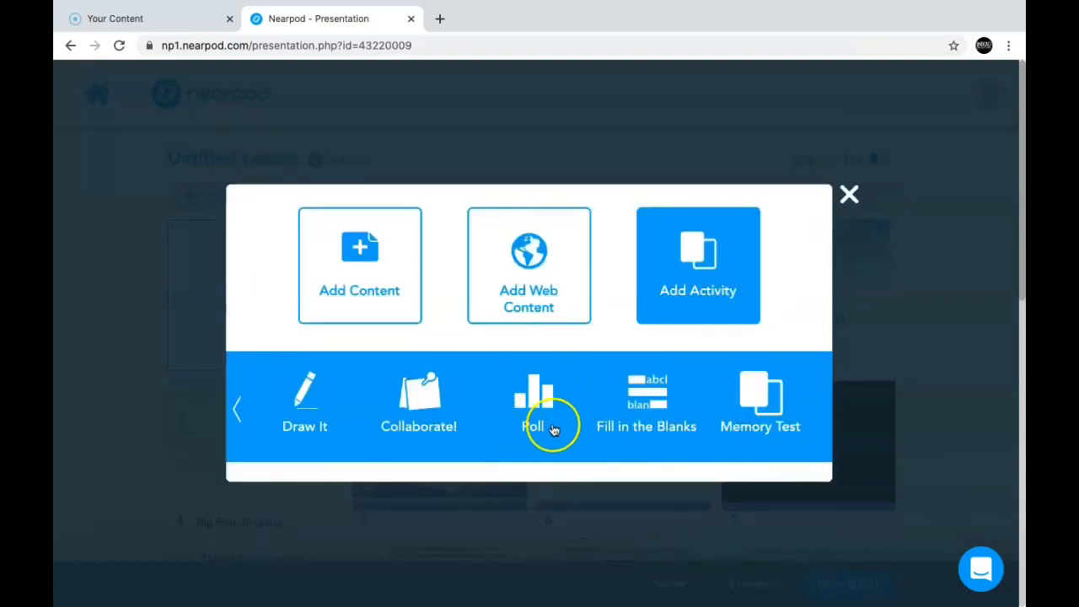
- View the Fill in the Blanks editor and the remaining activity types, and close the add-slide dialog without adding anything
click(650, 406)
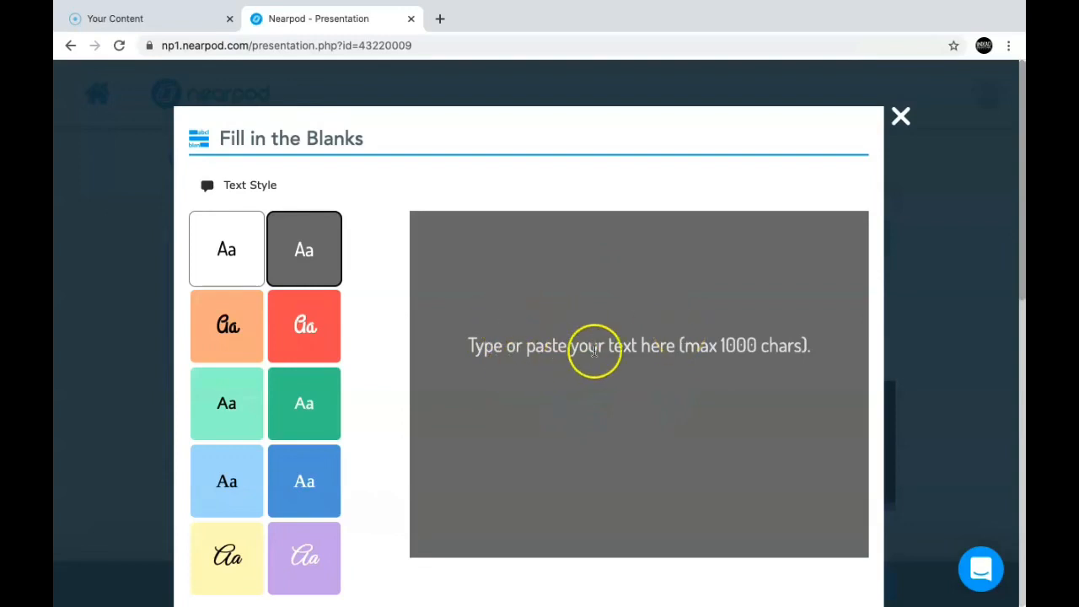
click(900, 120)
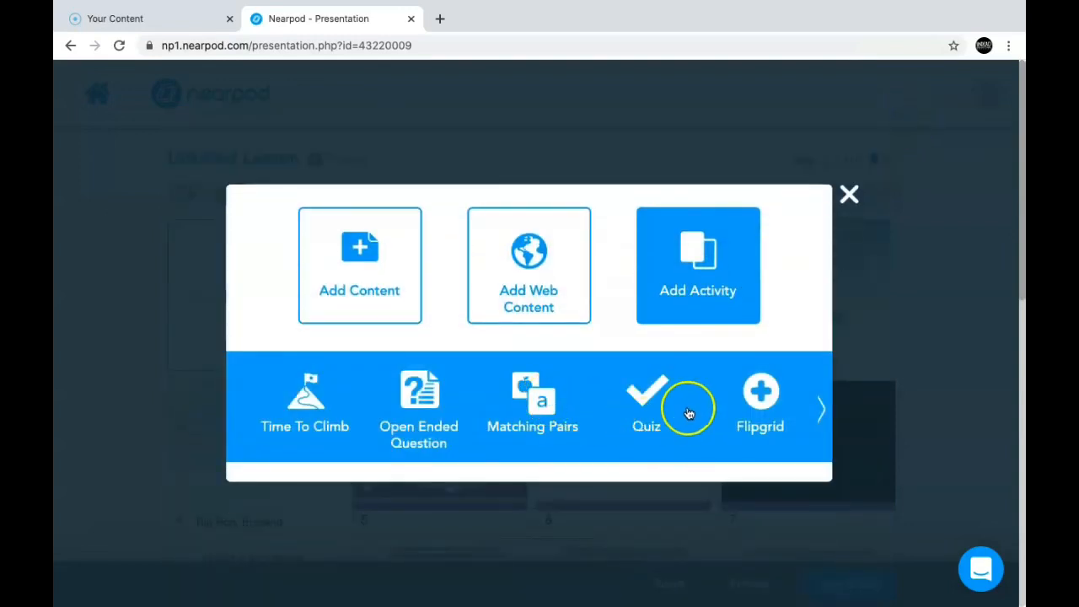
click(819, 415)
click(819, 417)
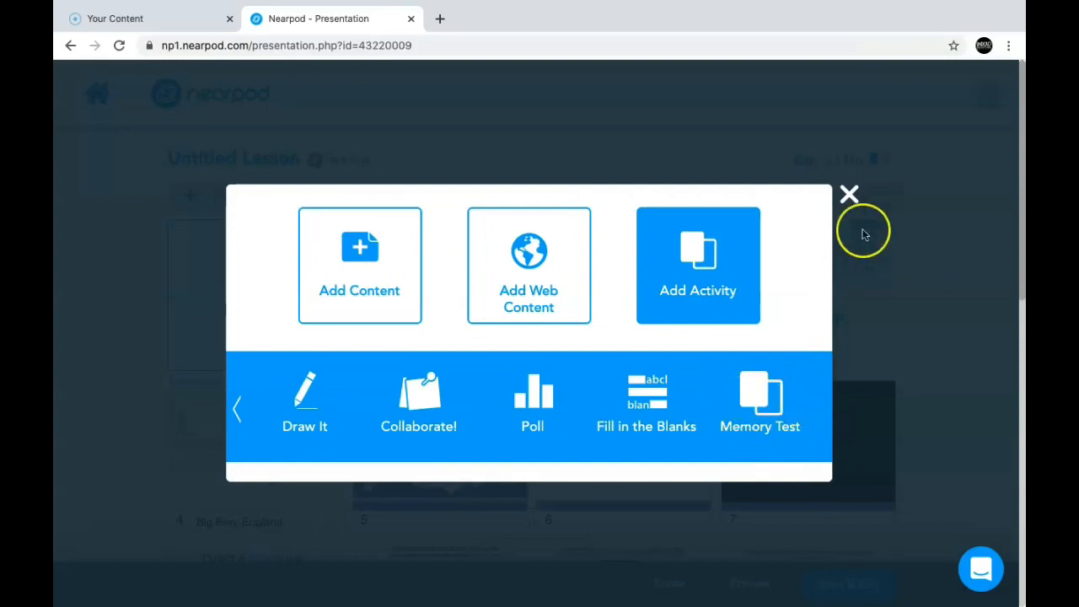
click(849, 195)
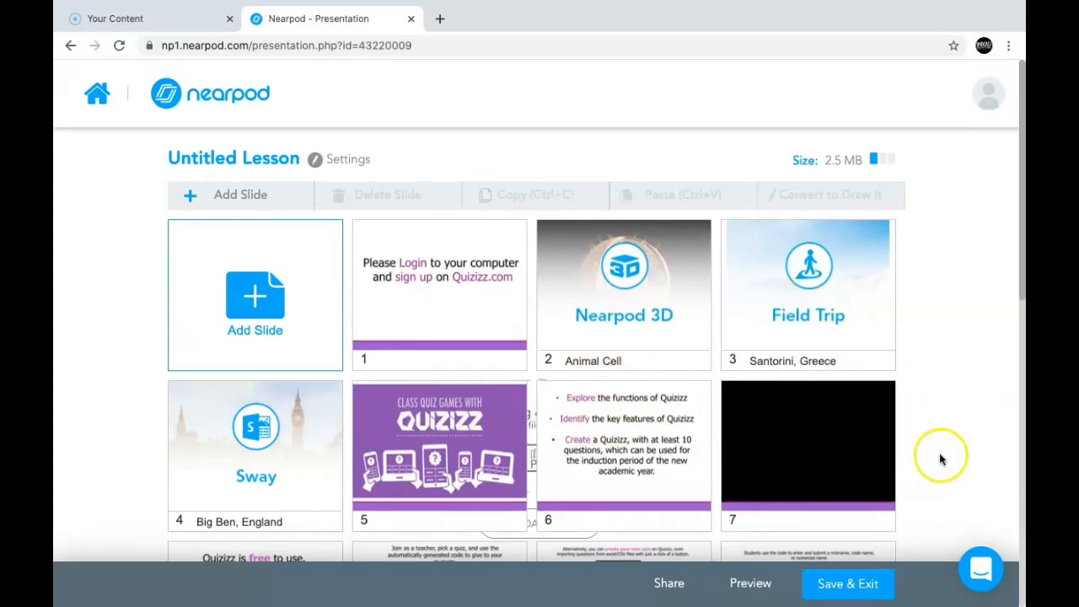
- Check the lesson's slides, and save and exit the lesson to the library
scroll(942, 459, down, 5)
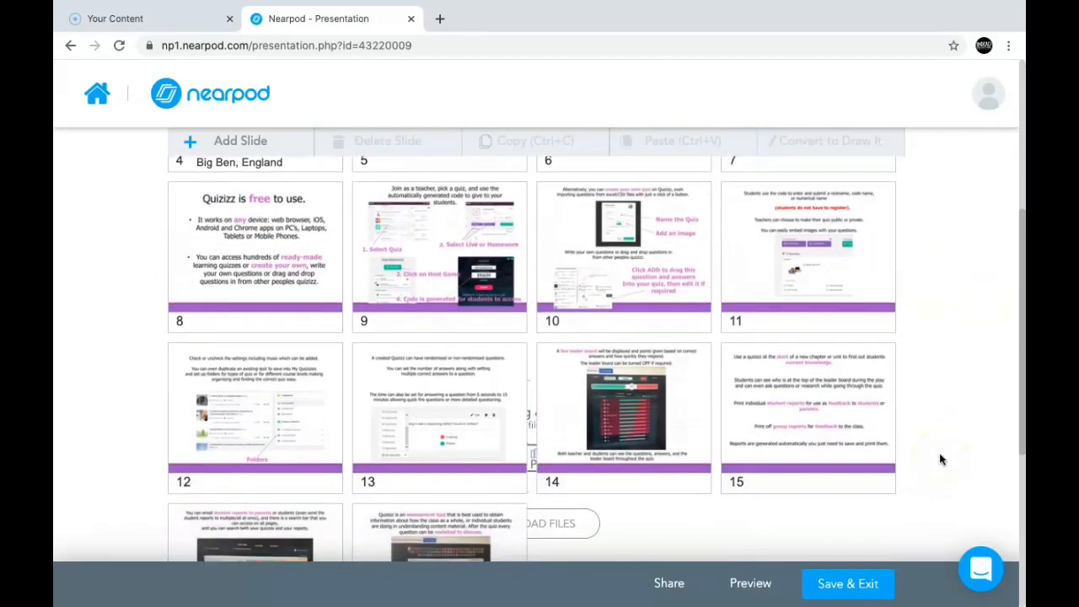
scroll(942, 459, up, 5)
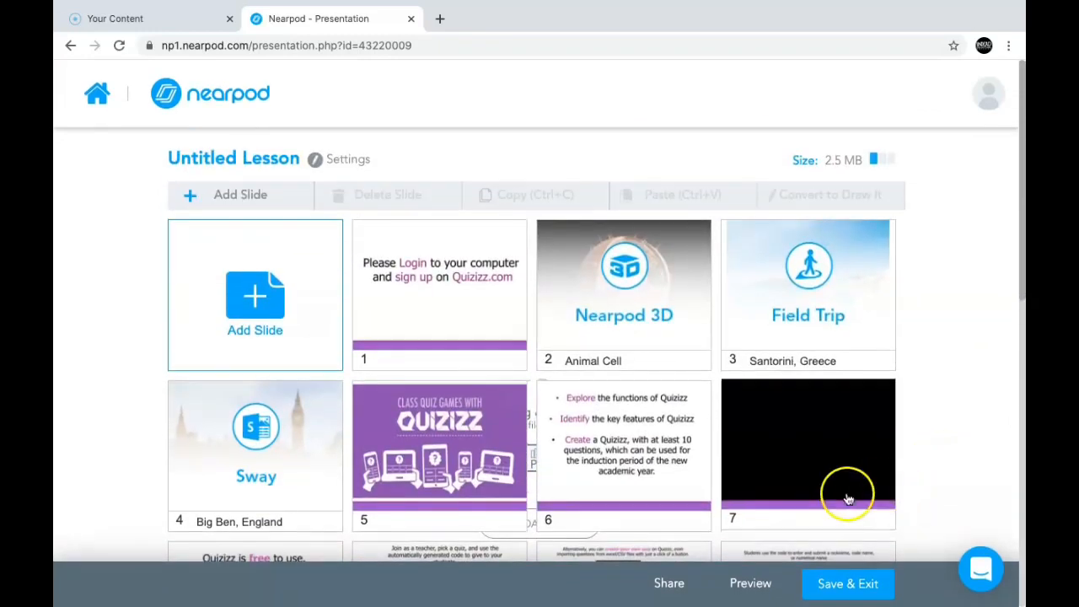
click(841, 586)
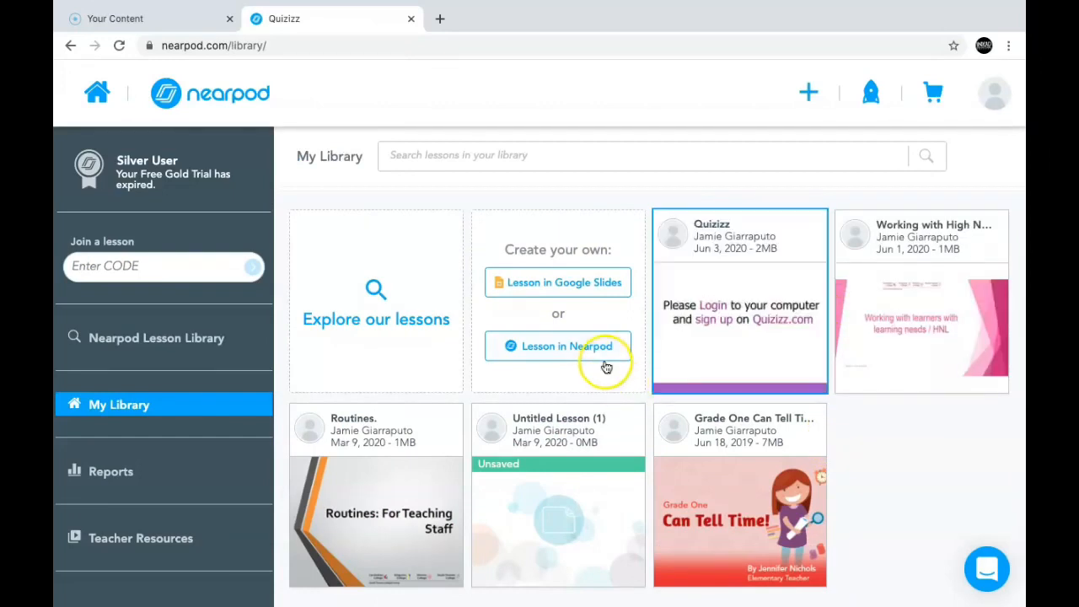
- Launch the Quizizz lesson from the library as a Live Lesson and dismiss the student join code window
mouse_move(711, 253)
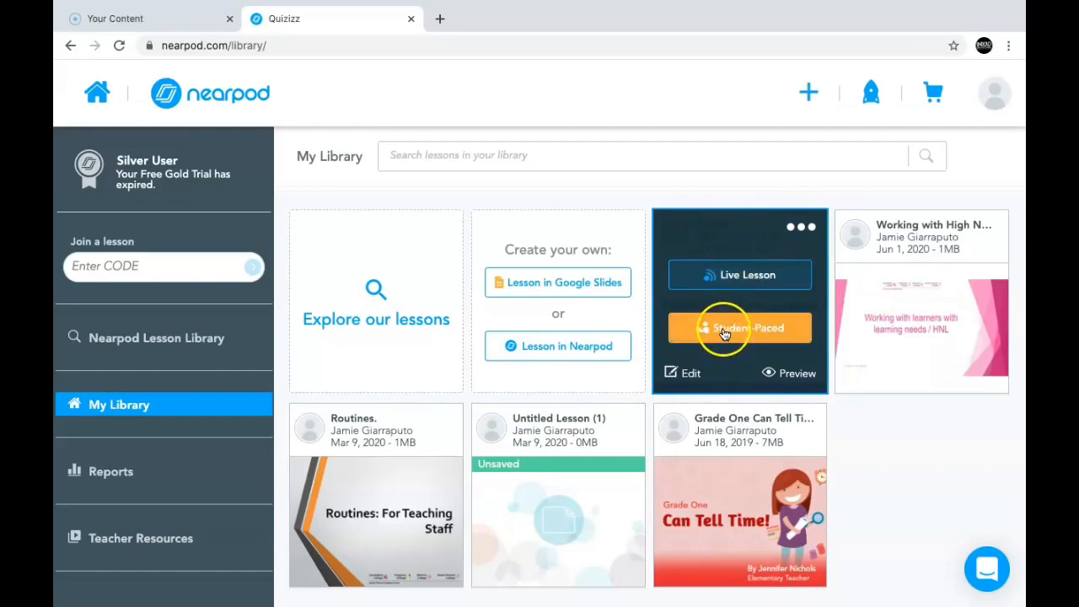
click(752, 279)
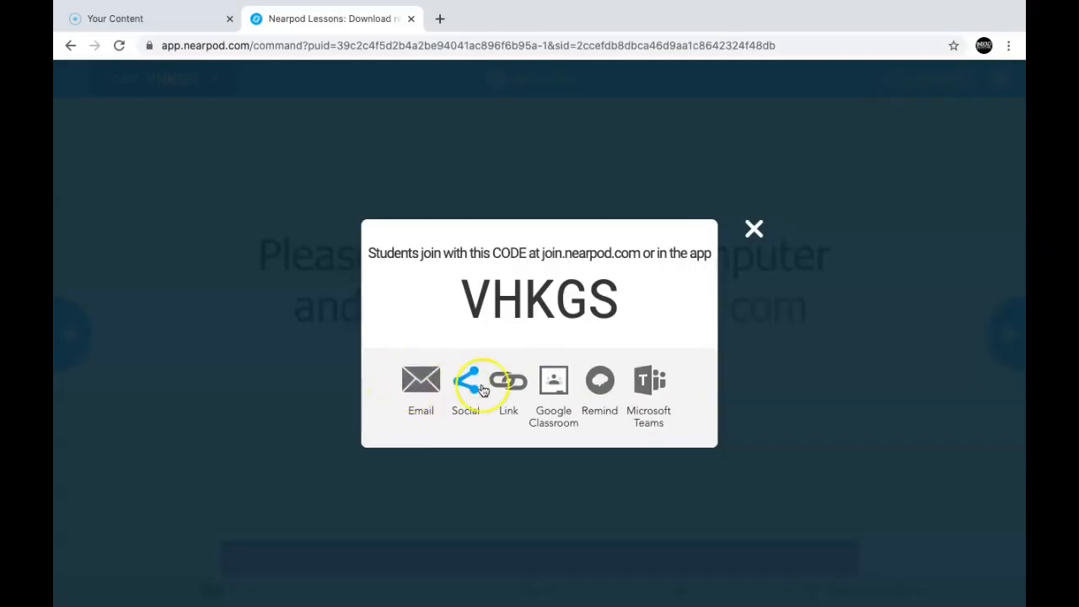
click(755, 230)
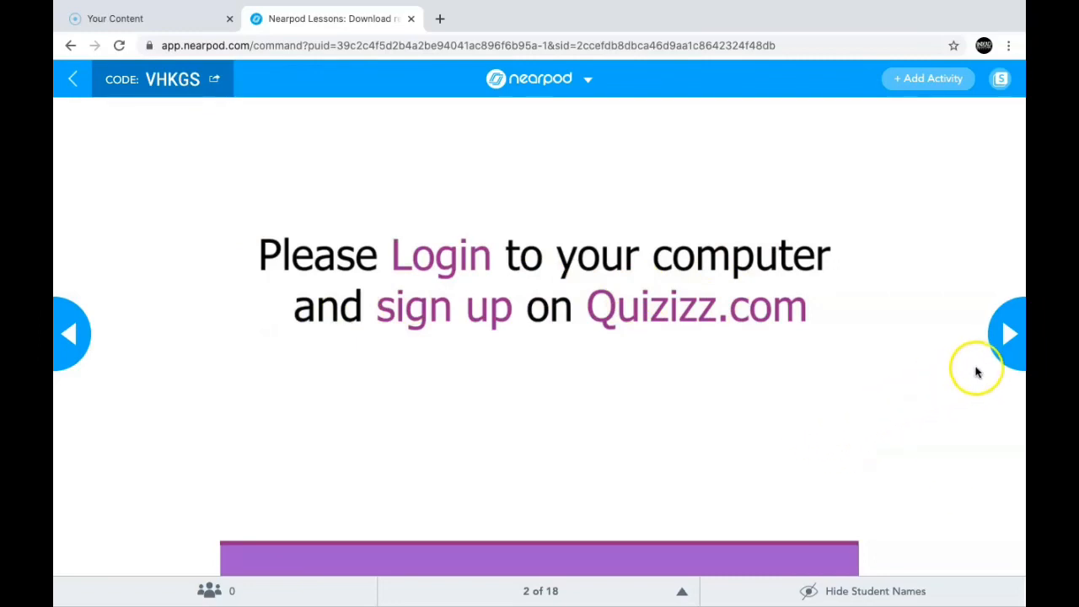
- Advance the live lesson to the Animal Cell 3D slide and inspect the model by rotating and zooming it
click(1007, 334)
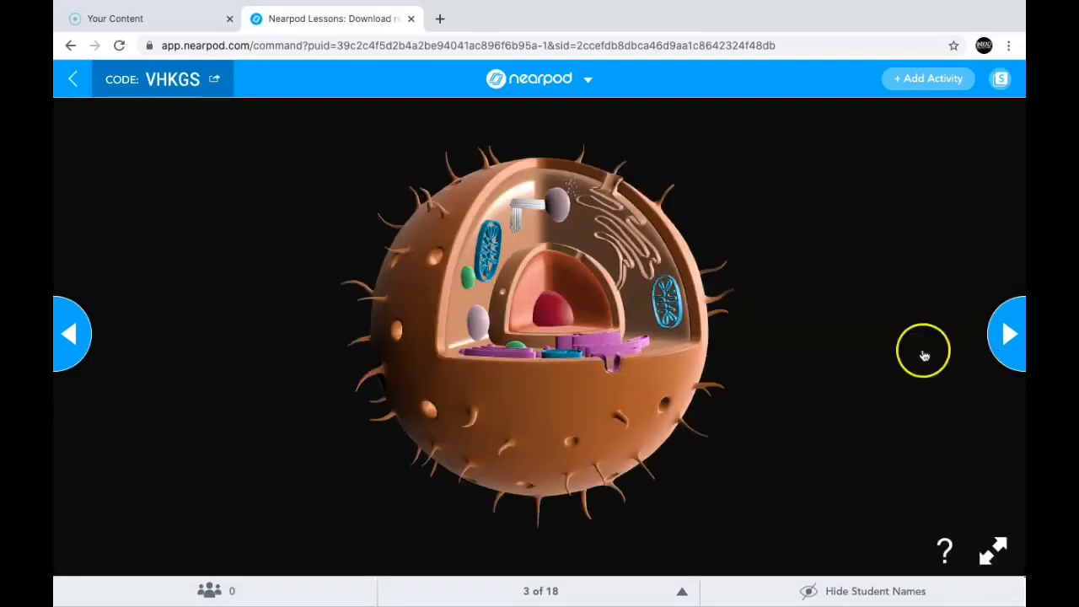
drag(542, 362, 580, 211)
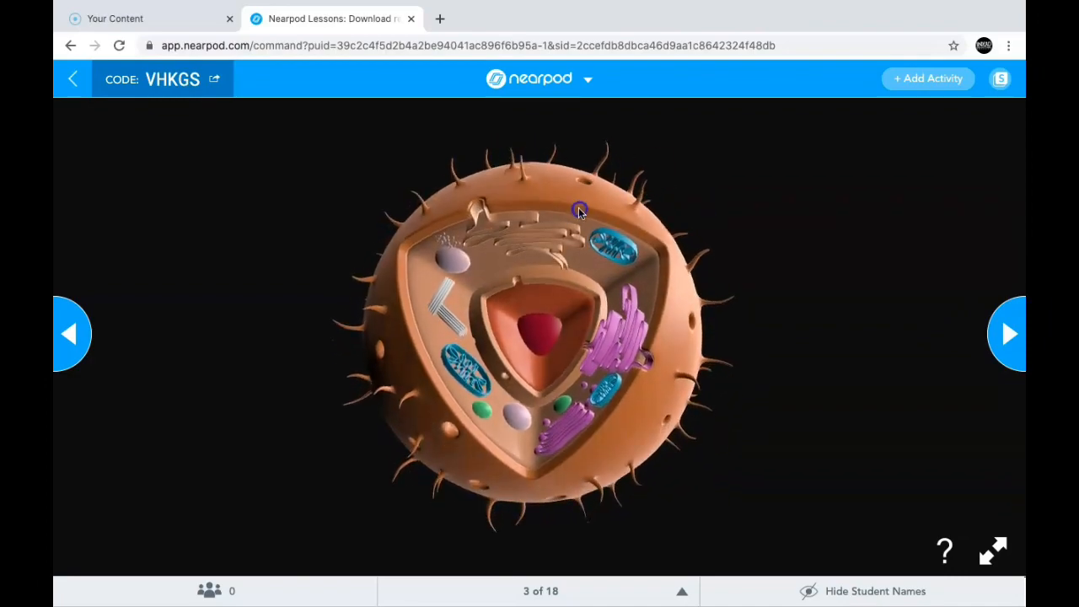
scroll(550, 300, up, 5)
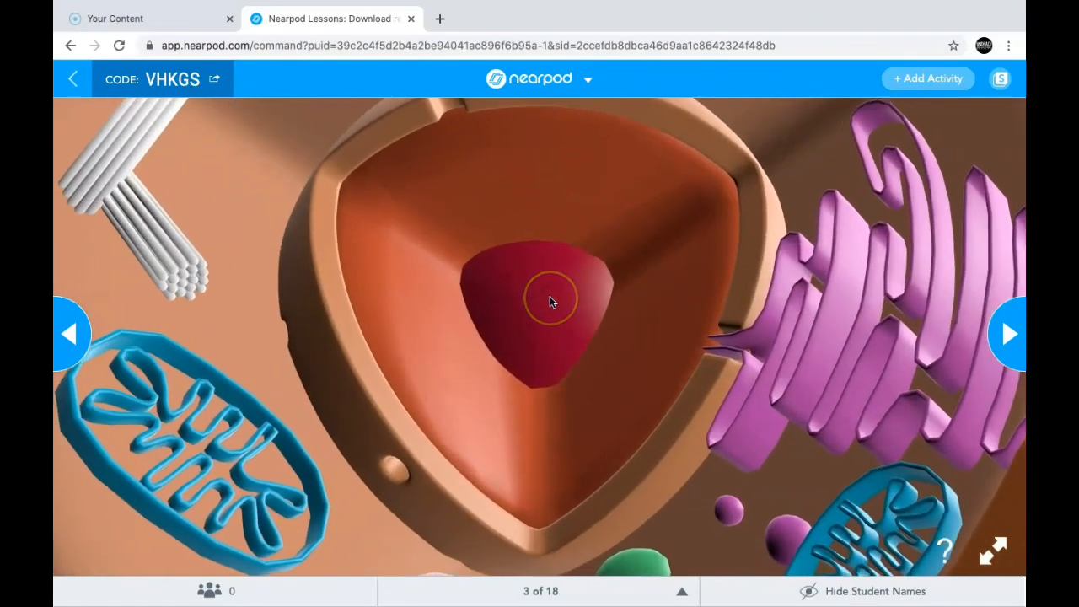
scroll(550, 302, down, 10)
scroll(551, 302, up, 7)
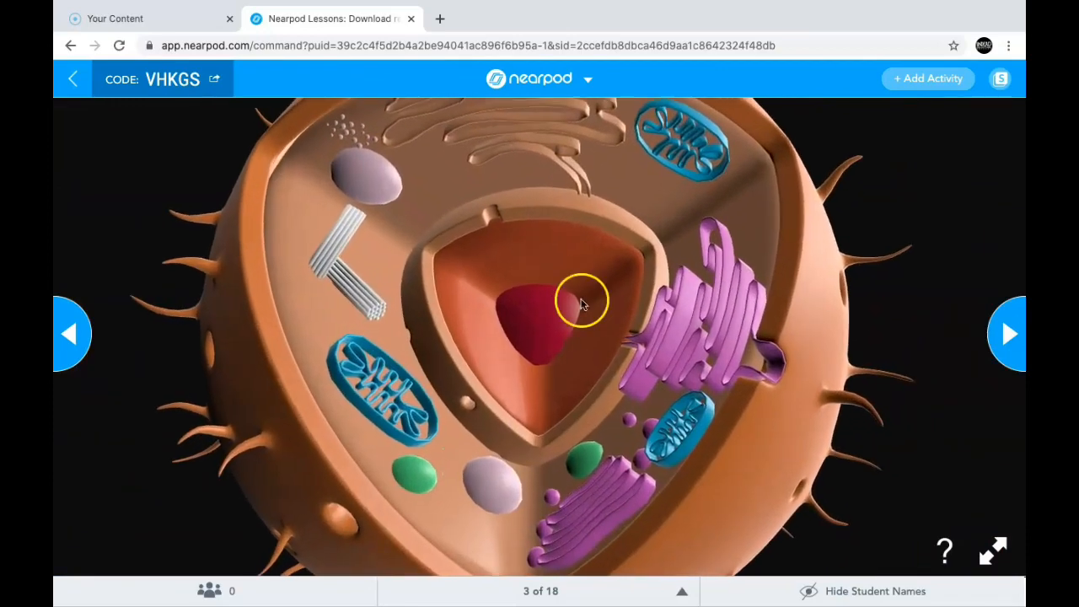
- Advance the live lesson to the Santorini, Greece field trip and look around the 360-degree scene
click(1007, 335)
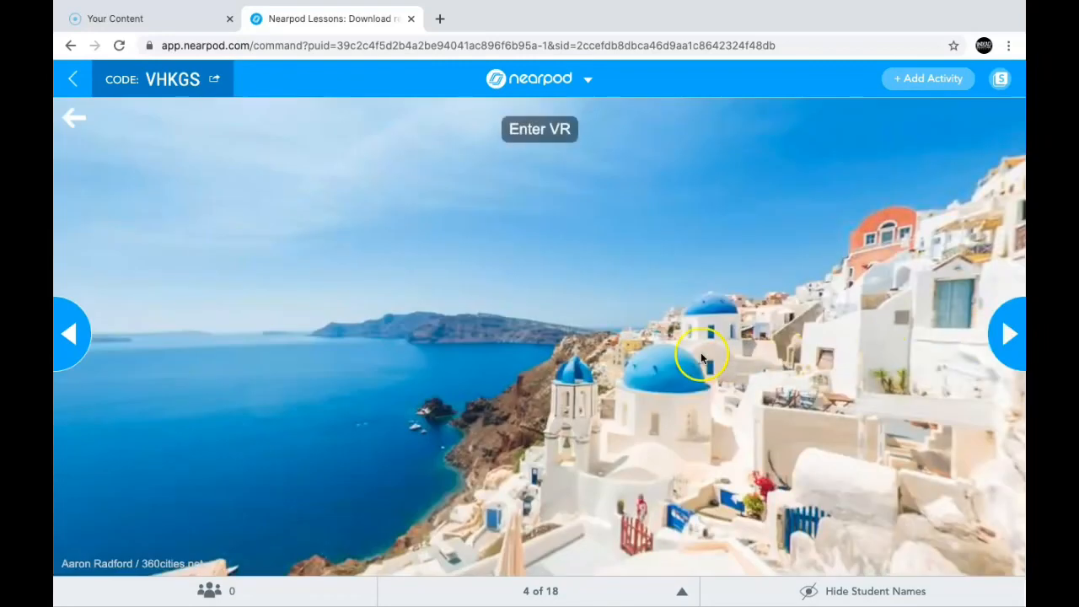
drag(701, 357, 130, 292)
drag(521, 286, 265, 289)
drag(643, 245, 383, 297)
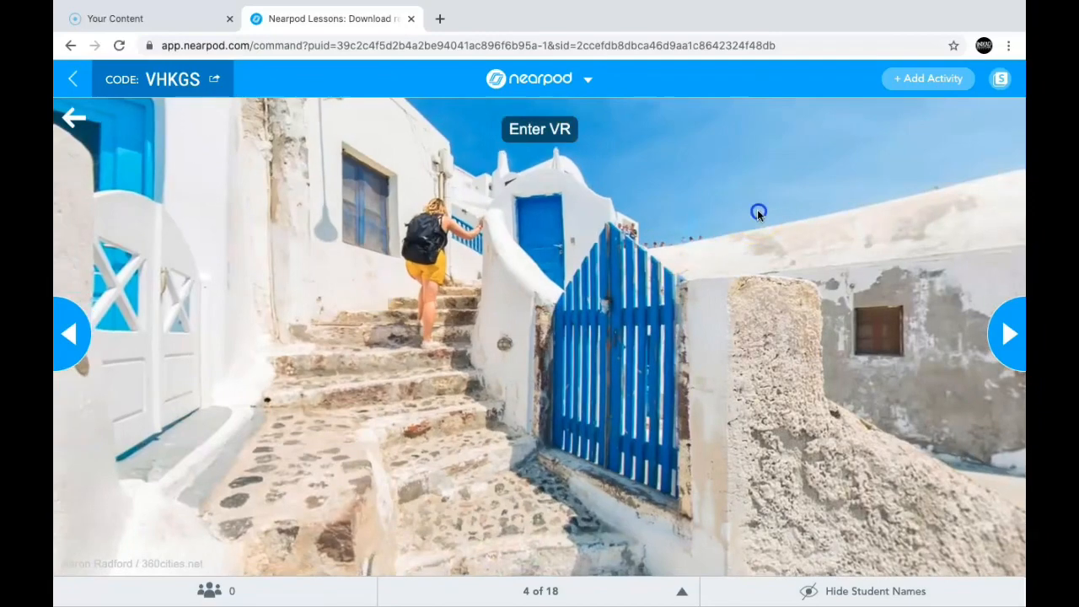
drag(759, 213, 236, 183)
drag(472, 243, 405, 244)
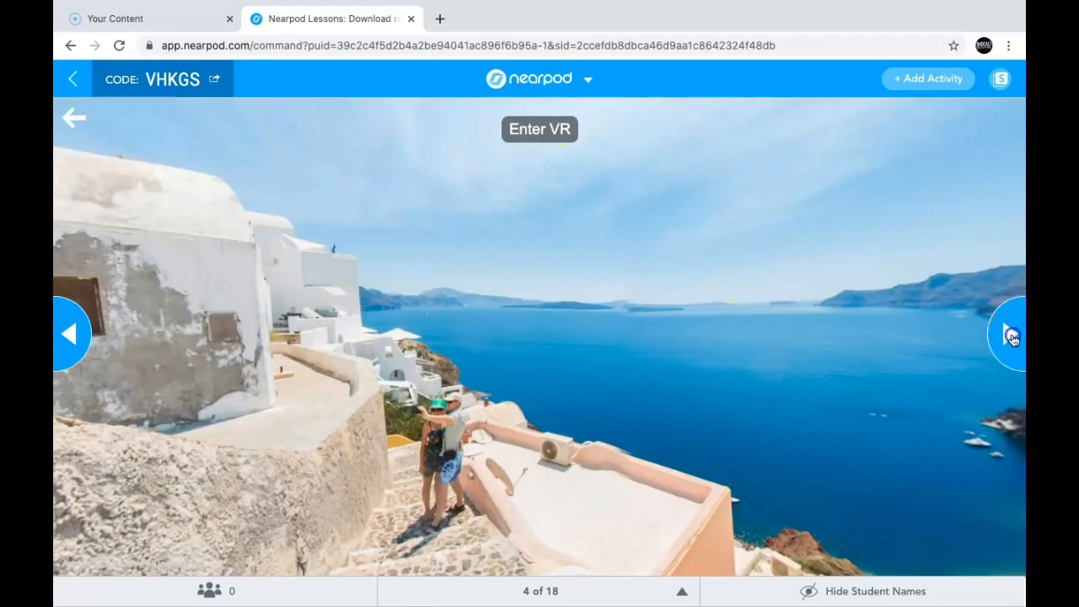
- Advance the live lesson to the Big Ben, England slide, read through its sections, and enlarge the bombed Commons chamber picture
click(1012, 338)
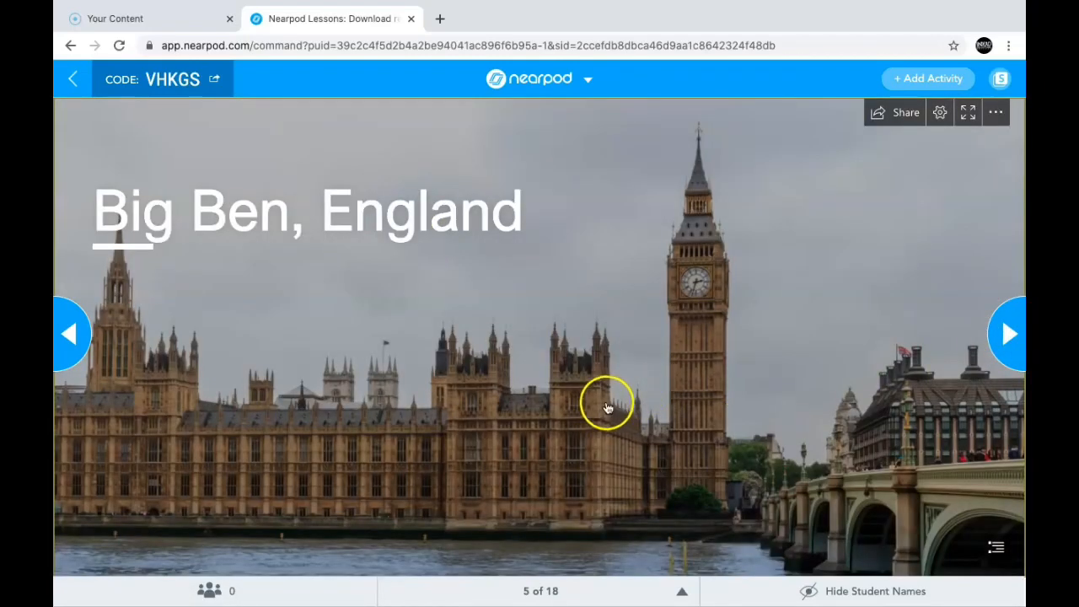
scroll(604, 413, down, 5)
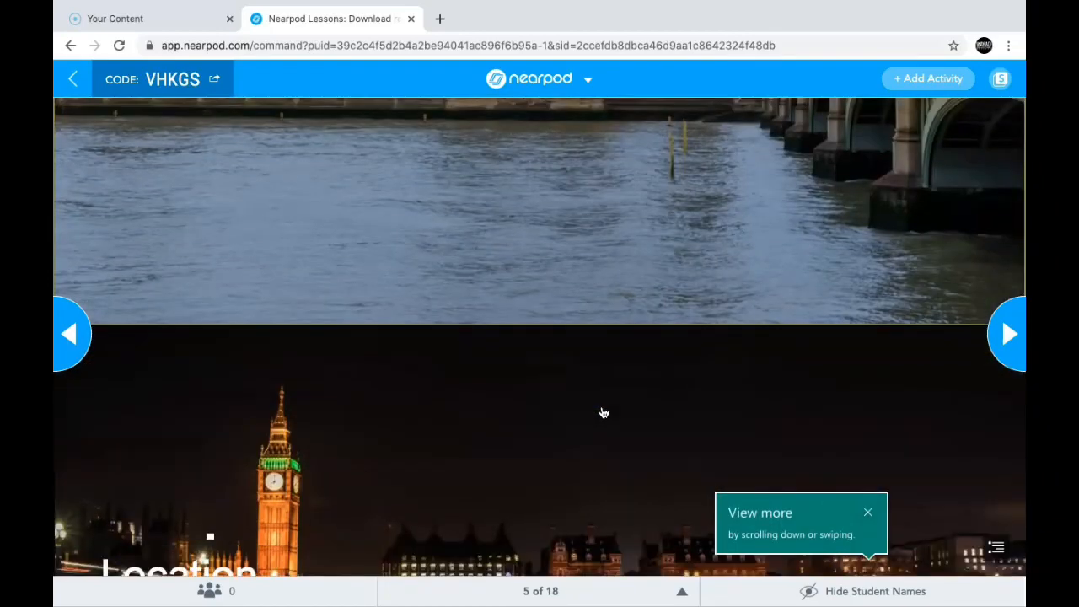
scroll(604, 412, down, 10)
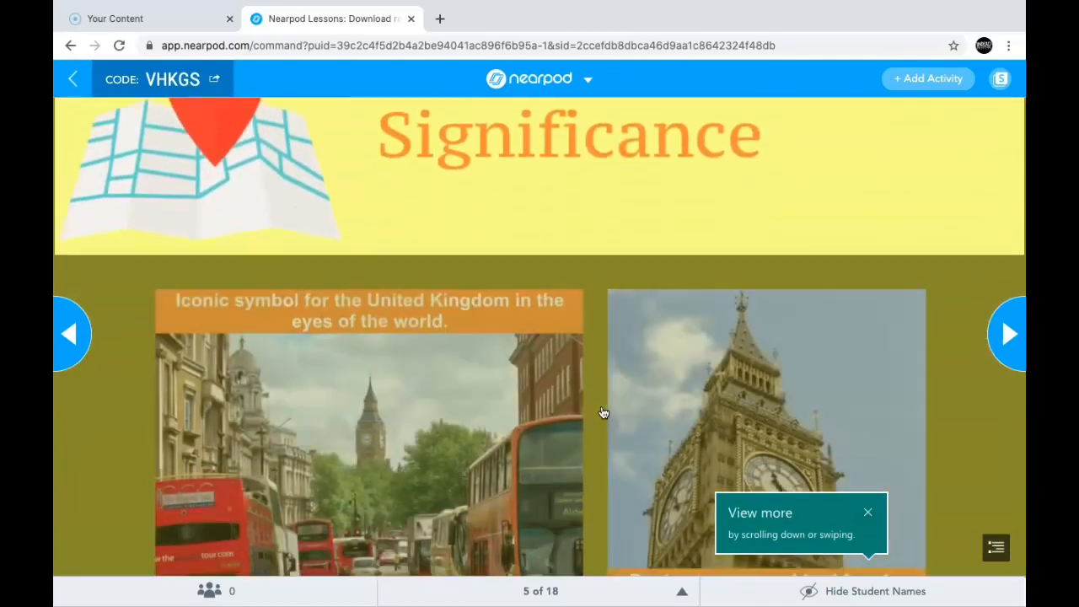
scroll(603, 412, up, 3)
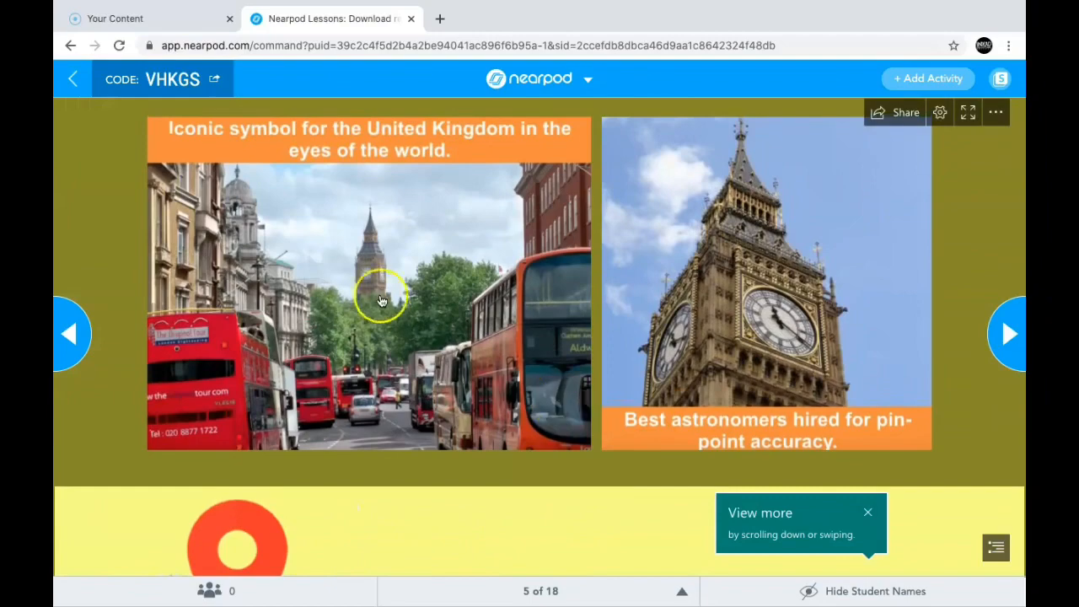
scroll(596, 469, down, 8)
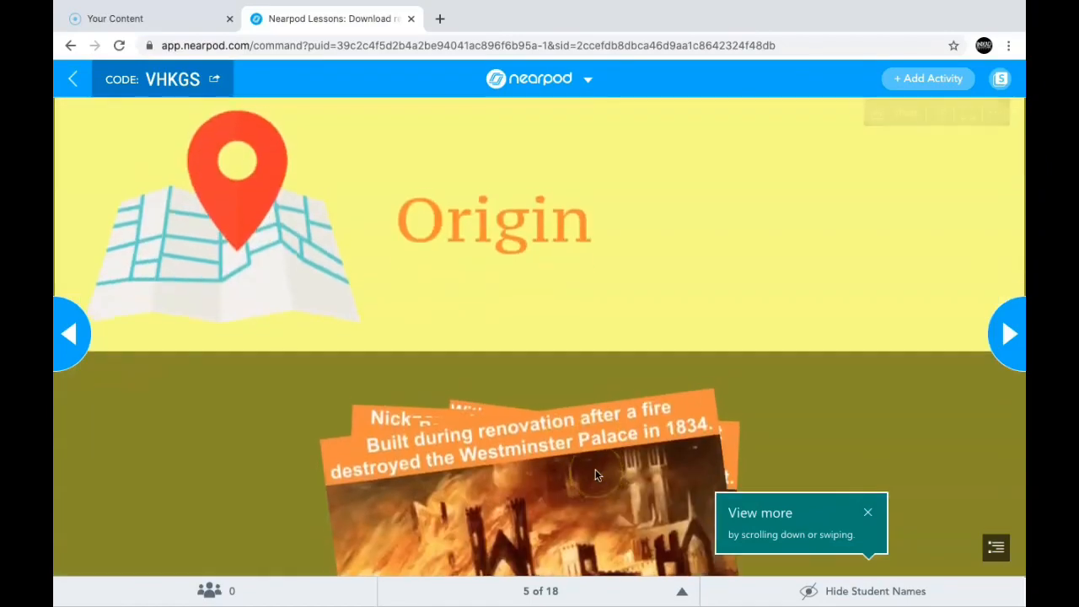
scroll(593, 462, down, 8)
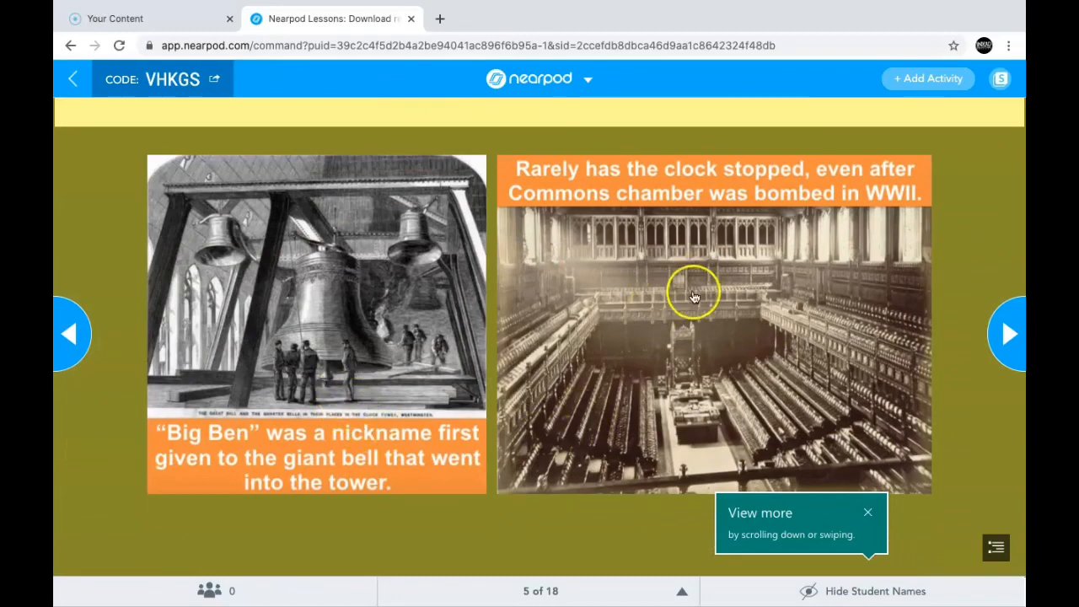
click(613, 364)
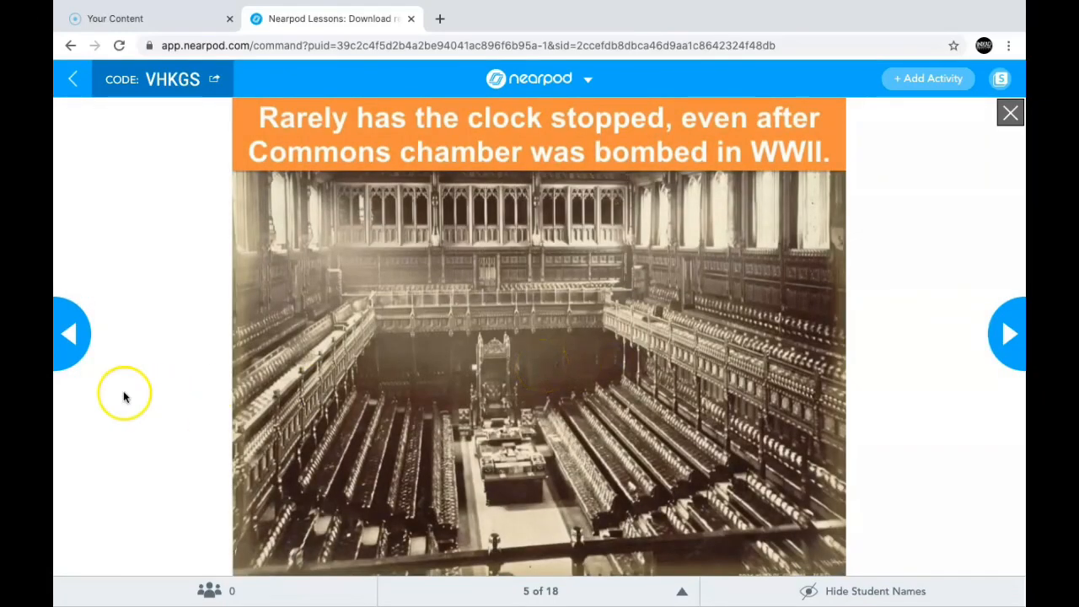
- Go back to the Santorini slide and advance past Big Ben to the Quizizz class quiz games slide
click(76, 344)
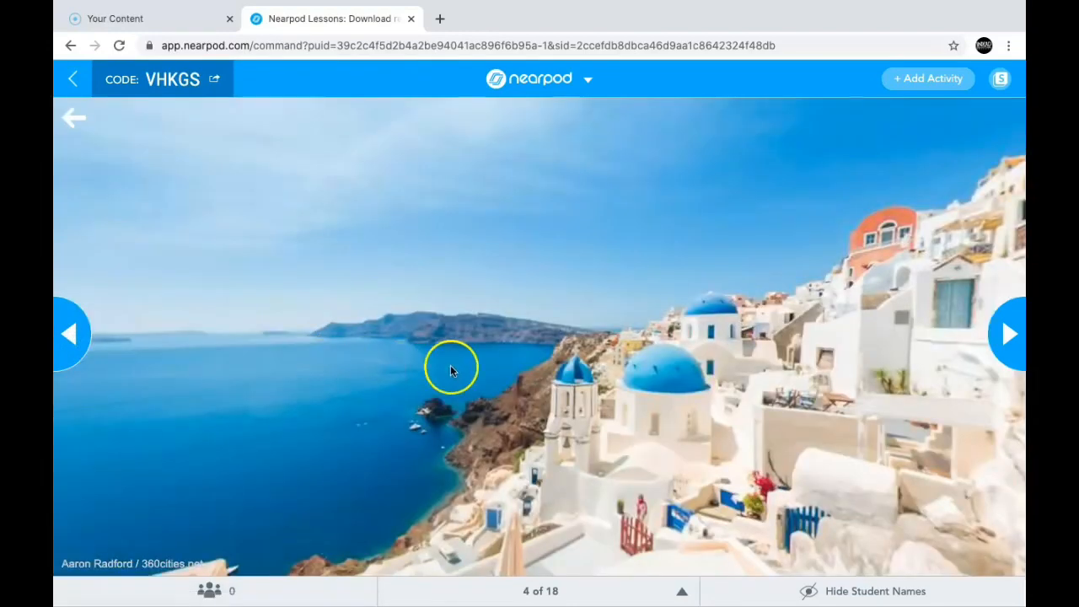
click(1003, 342)
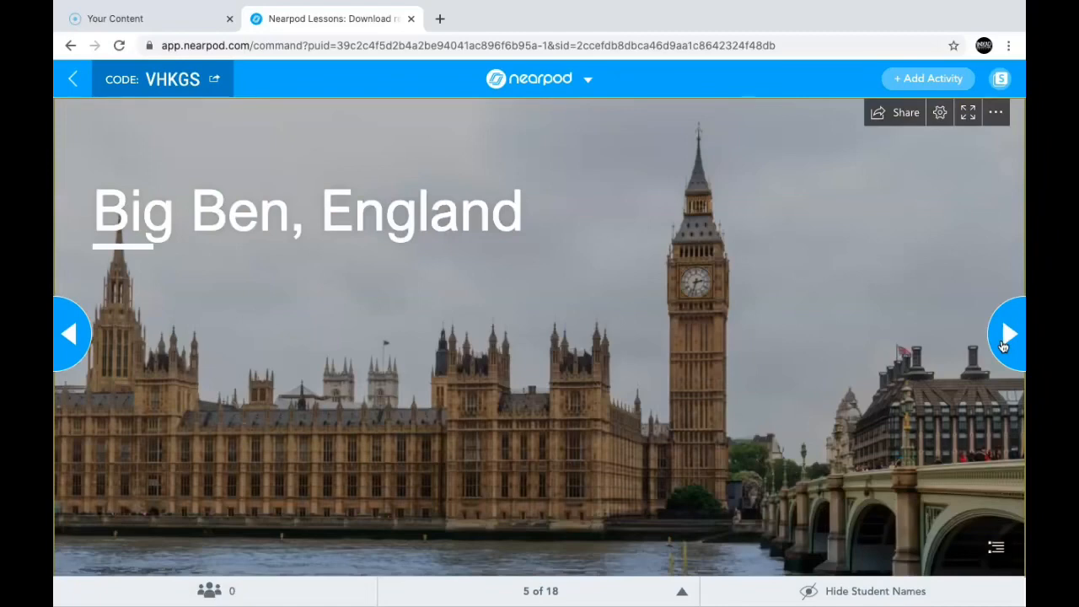
click(1004, 344)
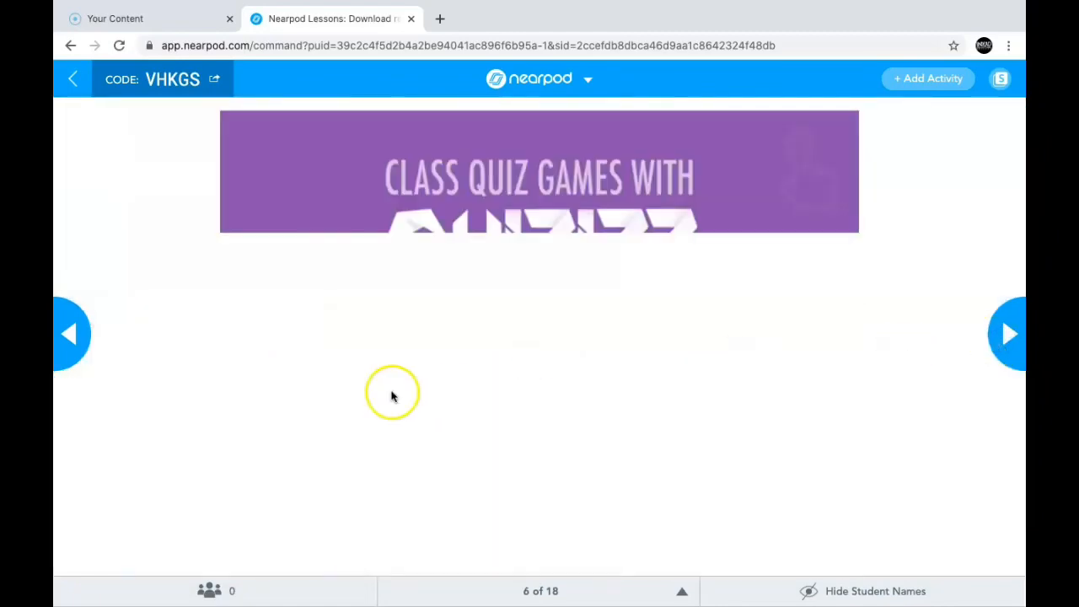
- Return the live lesson to the Santorini field trip, look around the 360-degree scene, and reload its starting view
click(75, 334)
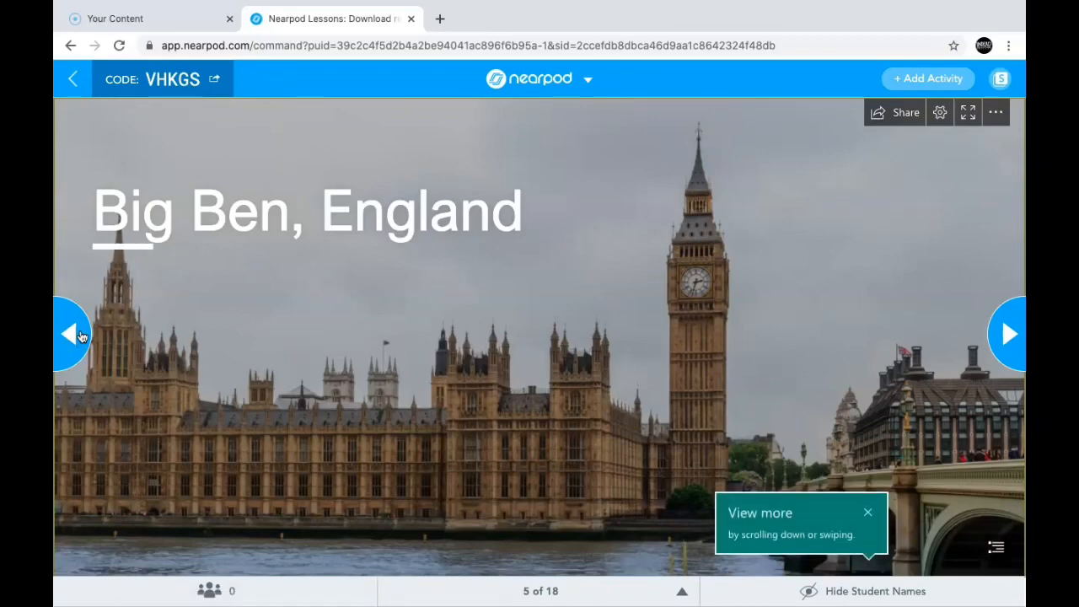
click(72, 335)
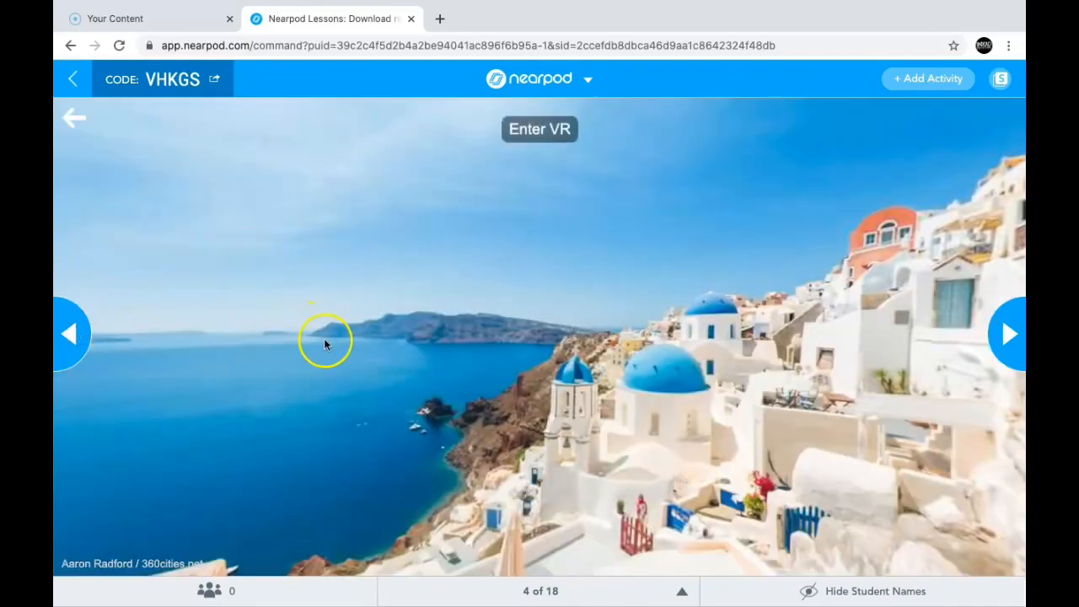
drag(324, 341, 602, 326)
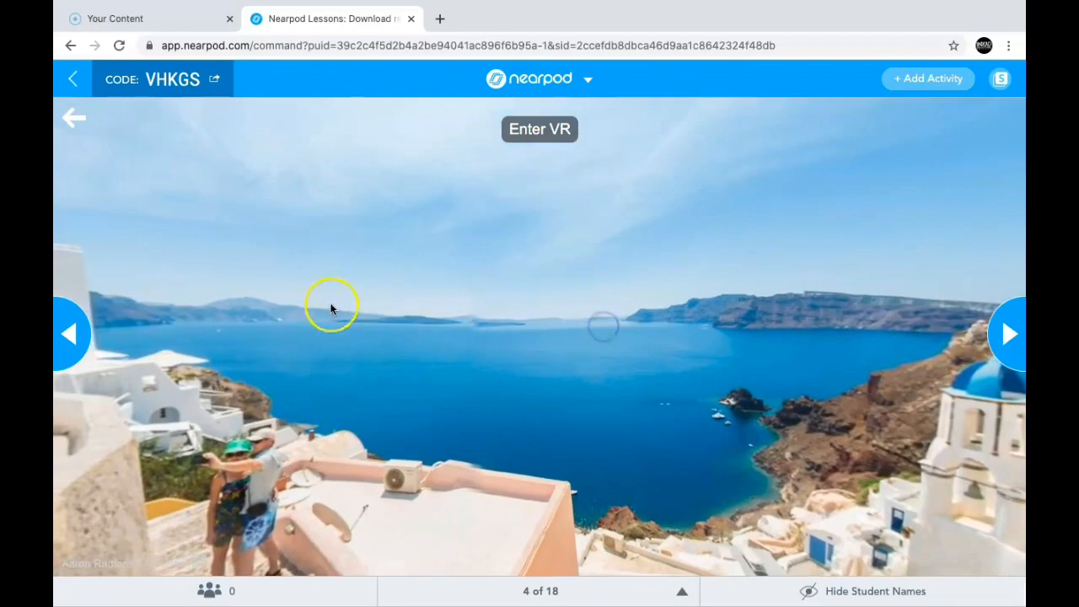
drag(330, 306, 513, 305)
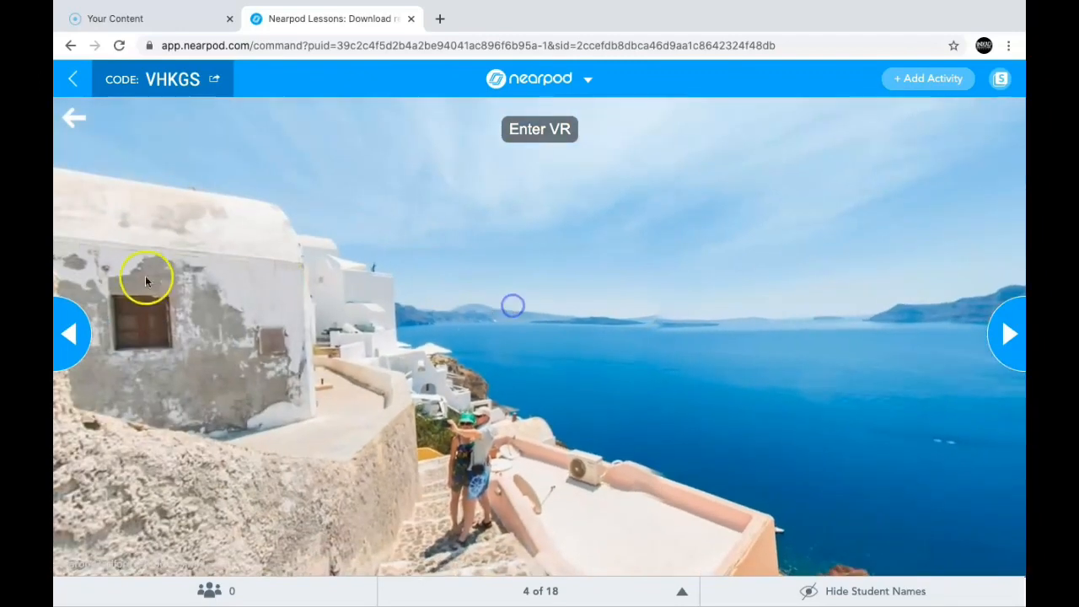
click(76, 119)
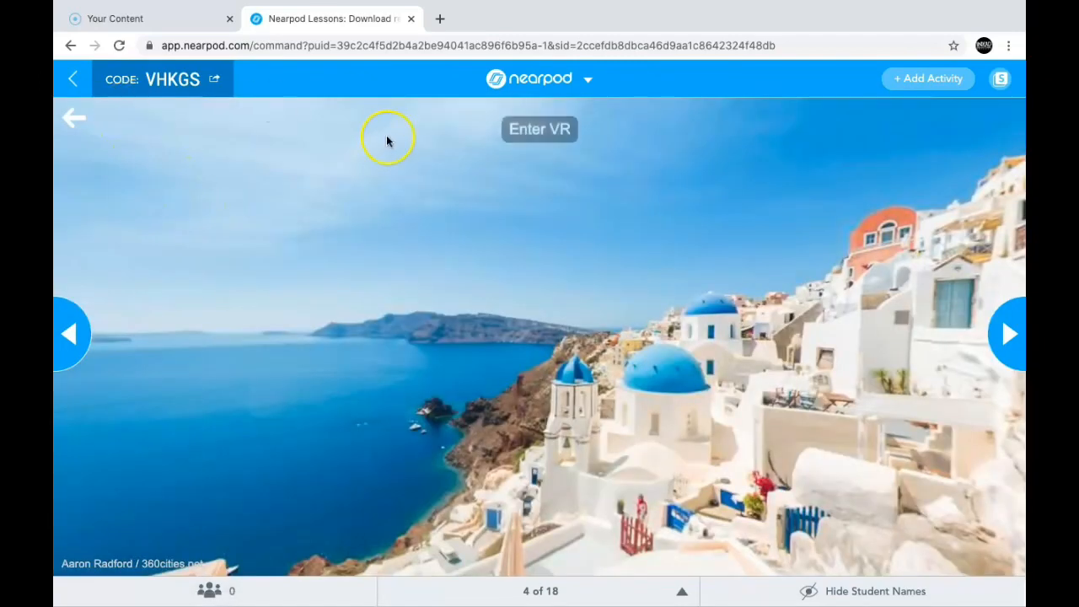
- Leave the live lesson session and return to the lesson library
click(73, 78)
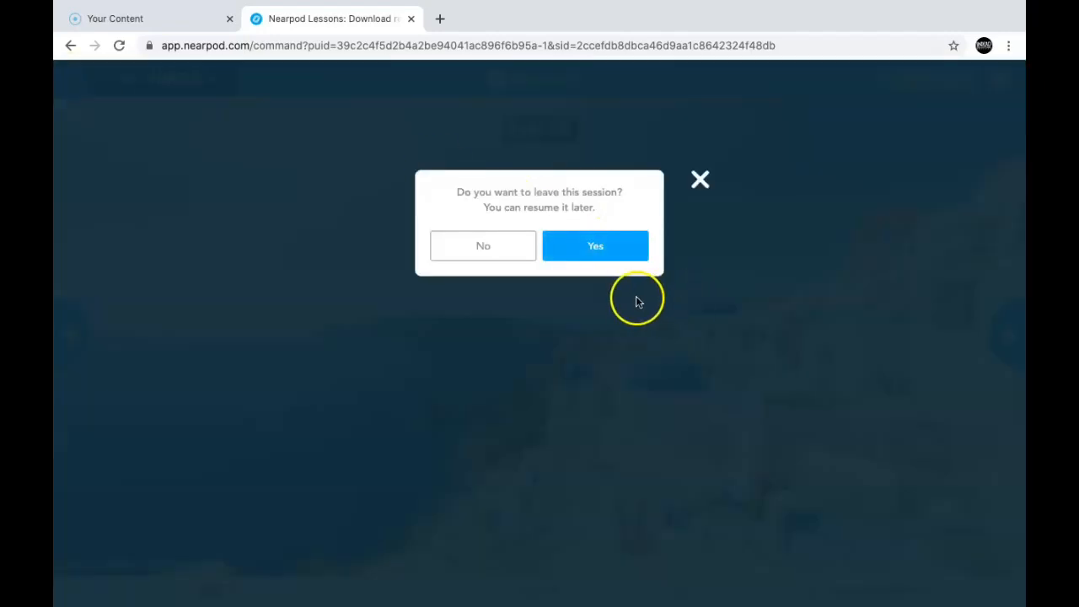
click(607, 251)
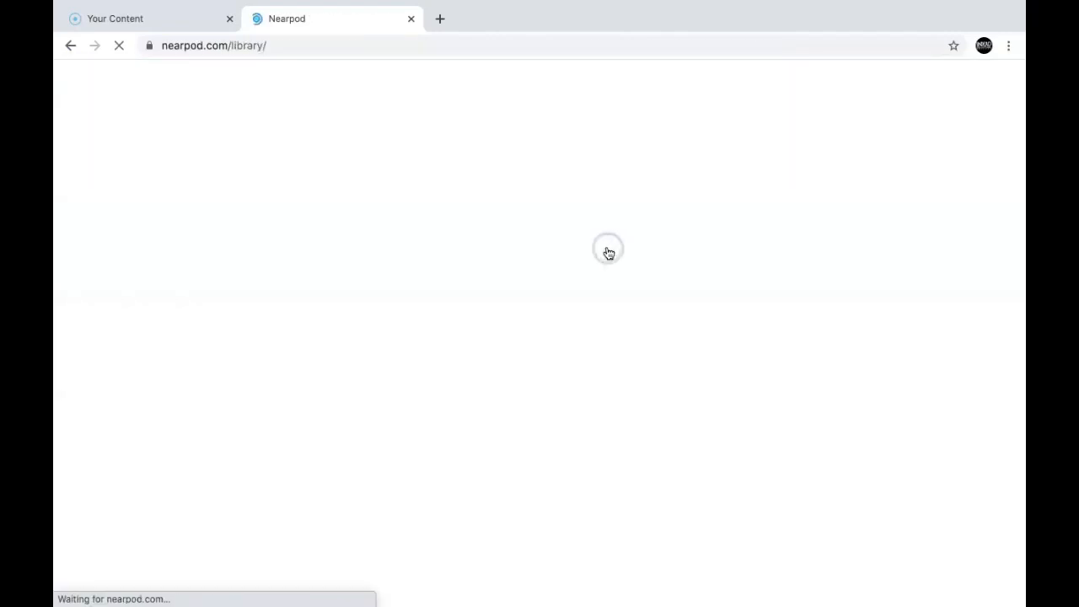